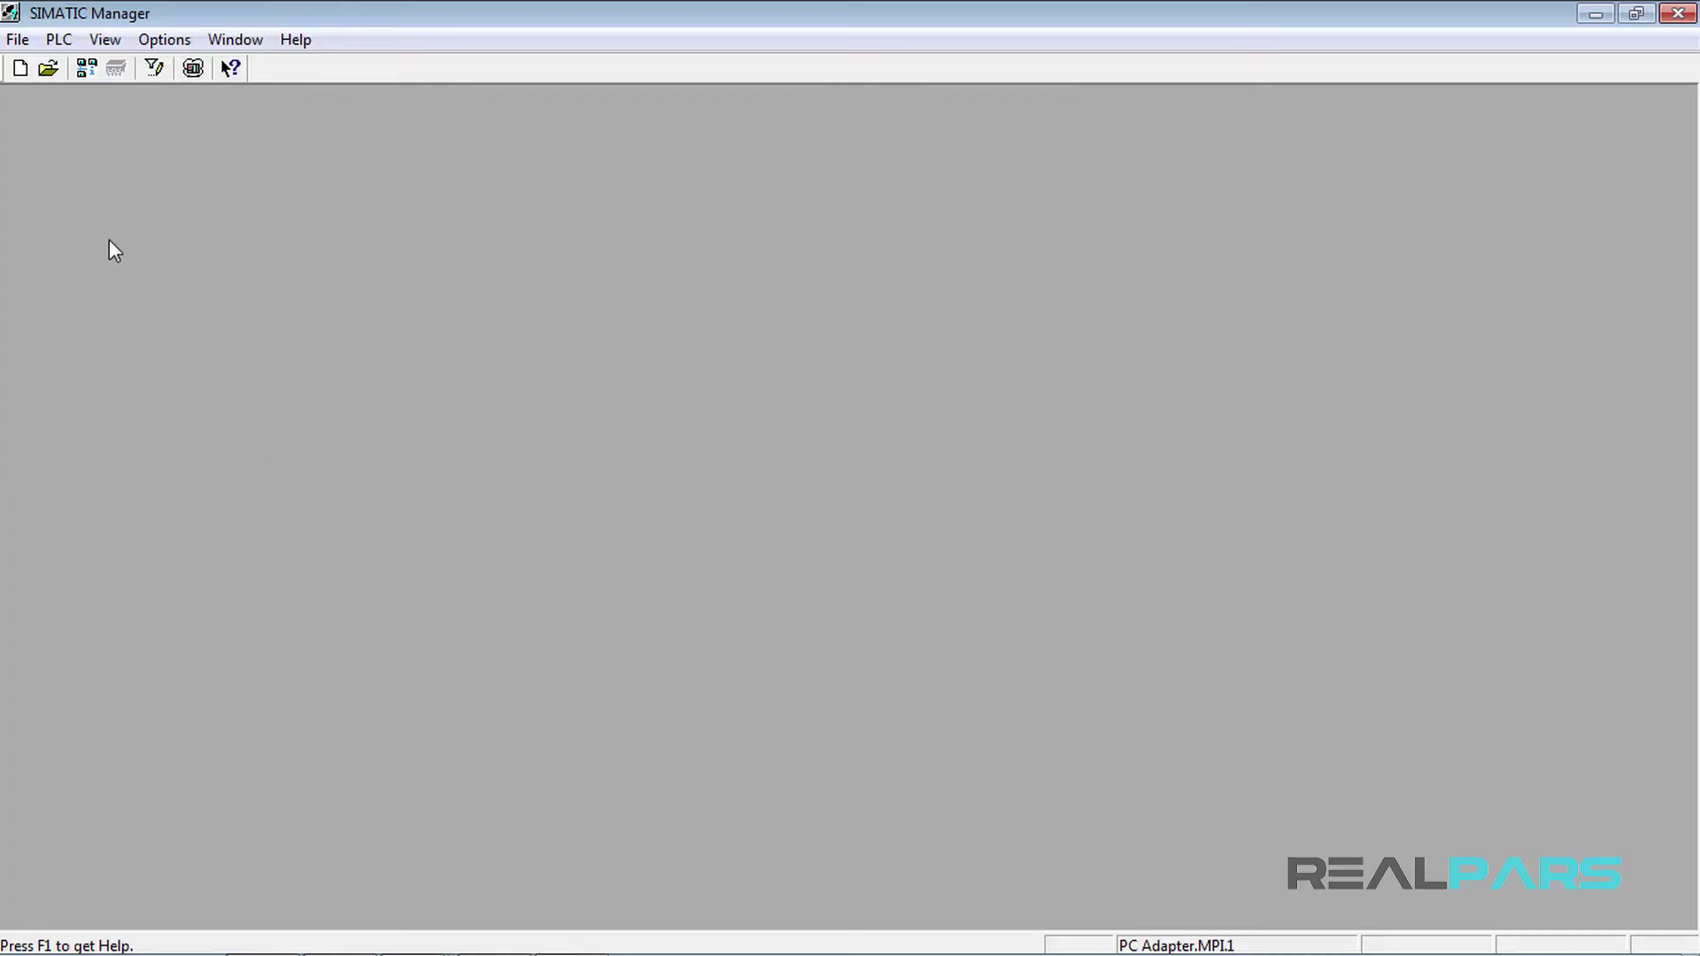
Step: Create a new STEP 7 project named StarDelat
left_click(18, 39)
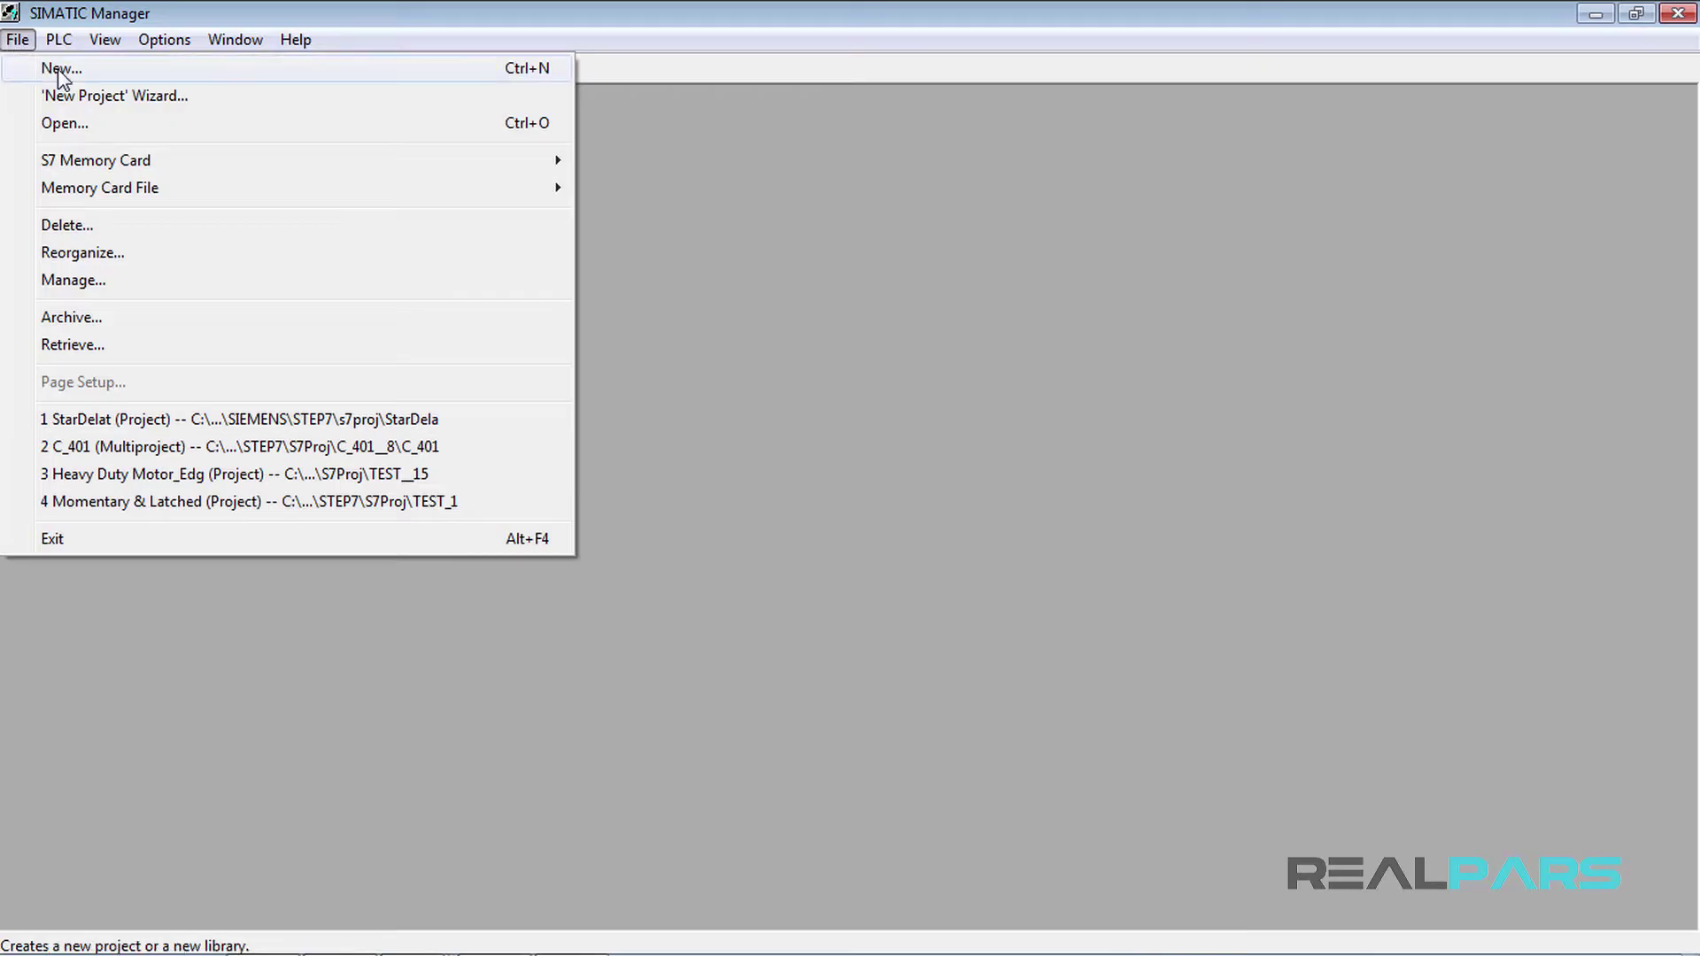
left_click(57, 74)
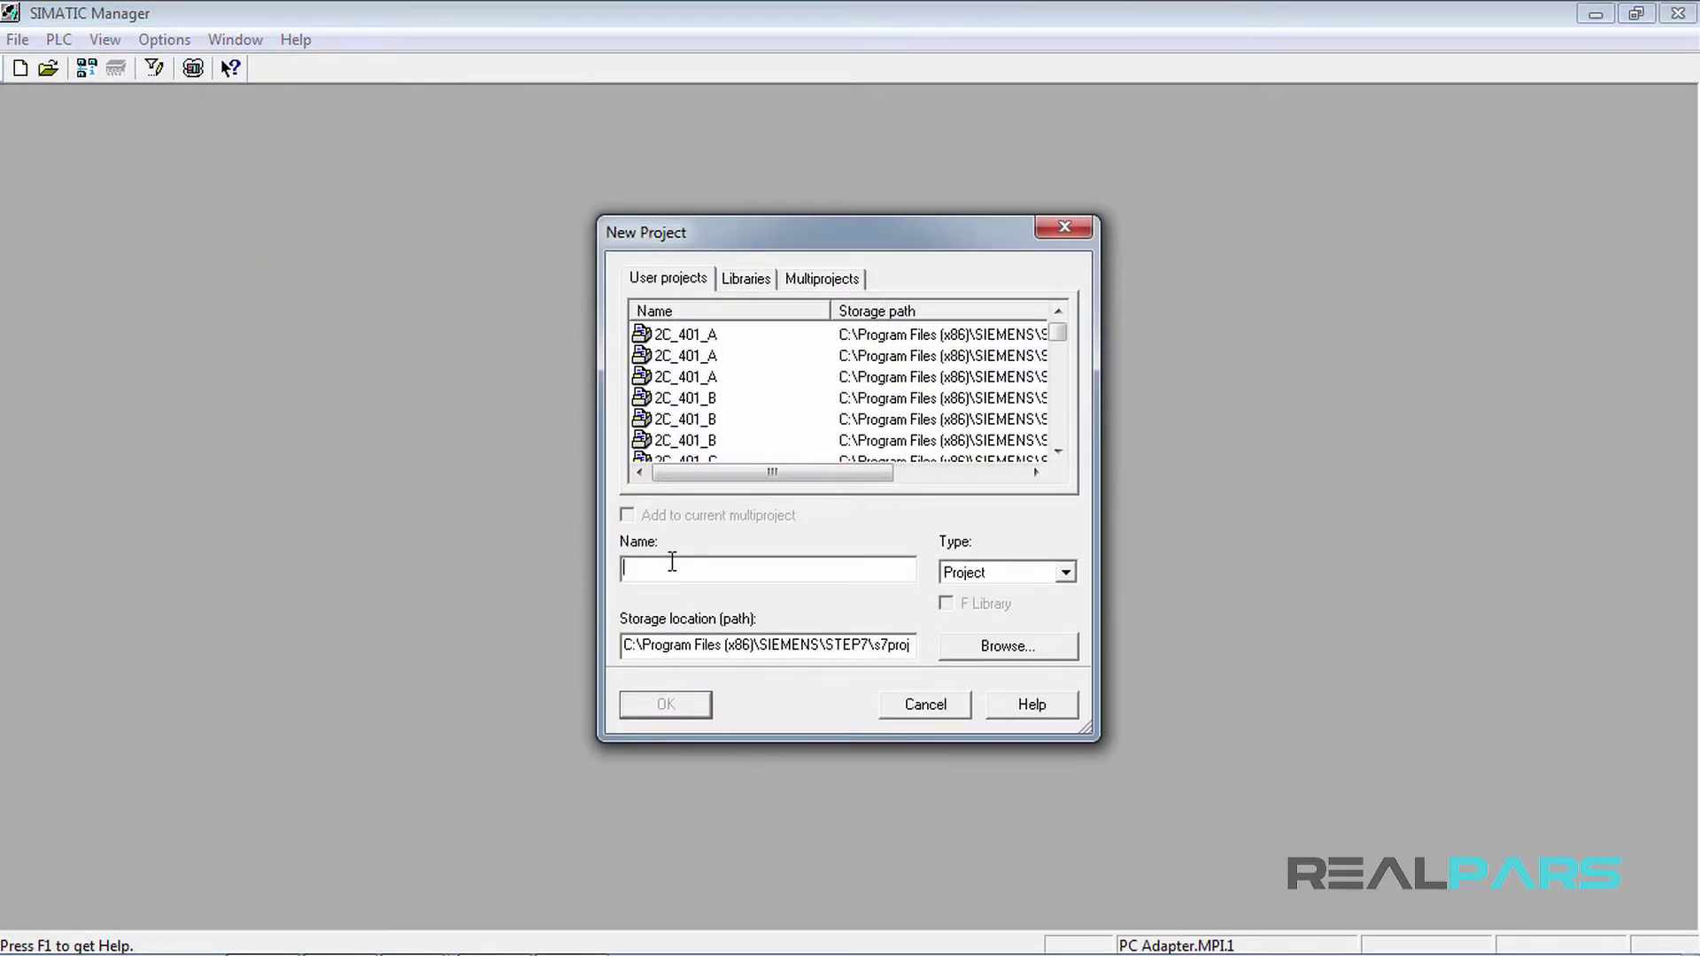
type("Star")
type("Delat")
left_click(683, 708)
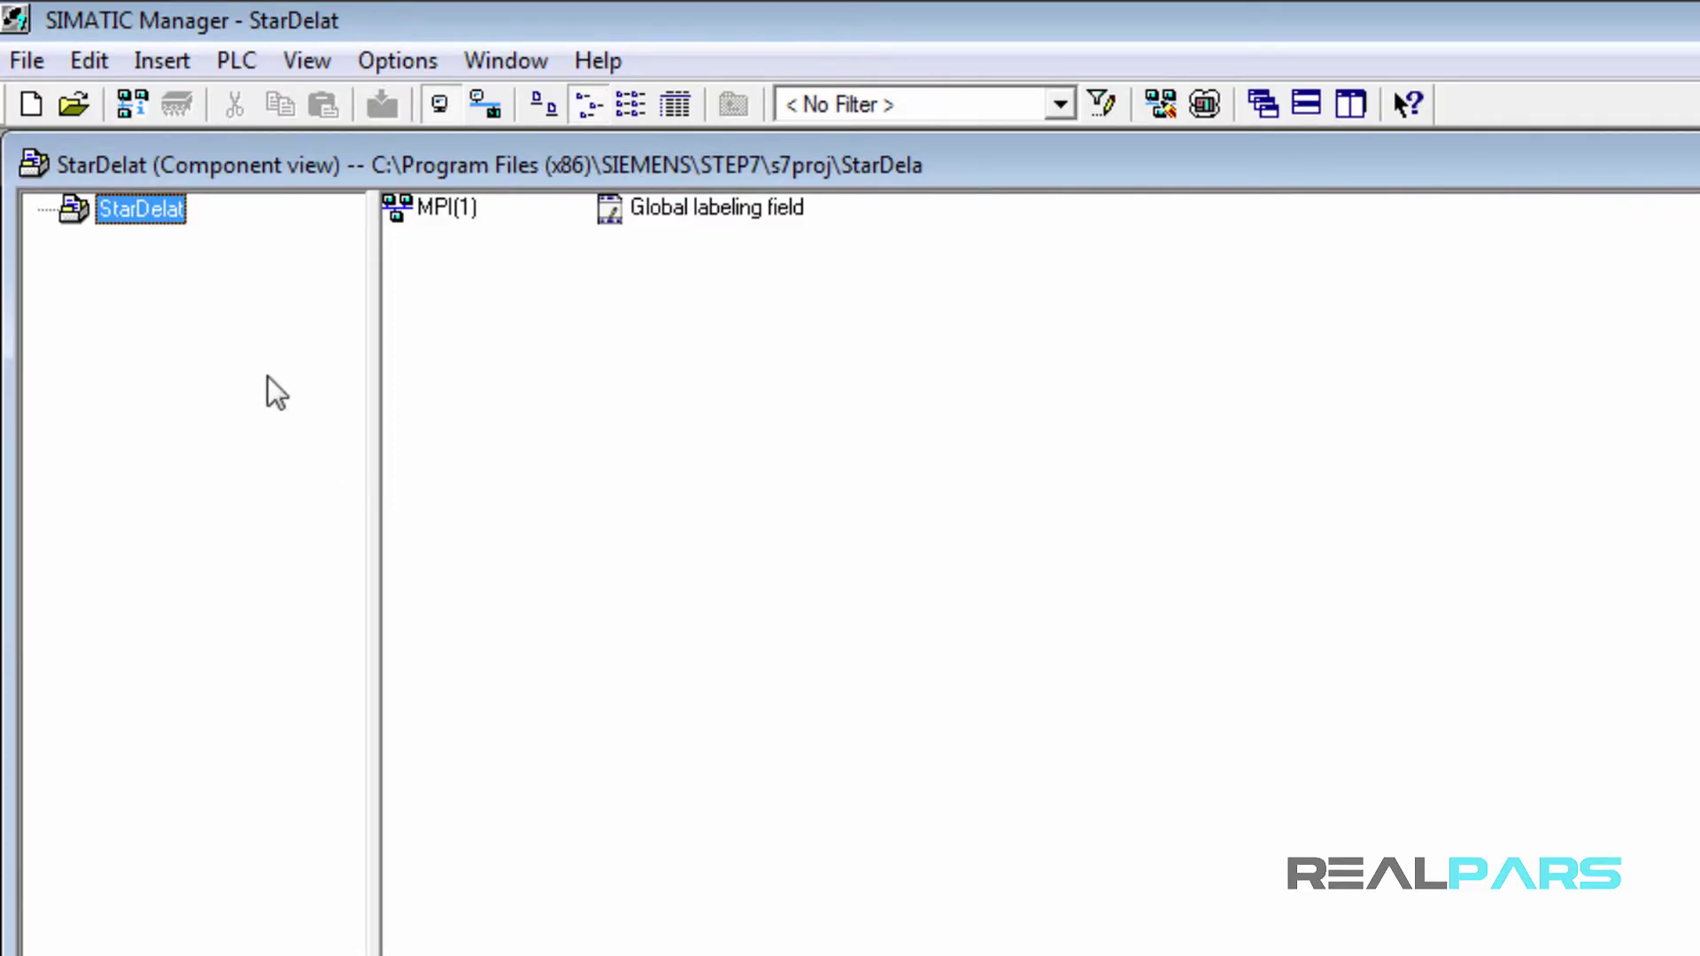
Step: Insert a SIMATIC 300 station with the default name SIMATIC 300(1) and select it in the StarDelat tree
left_click(159, 60)
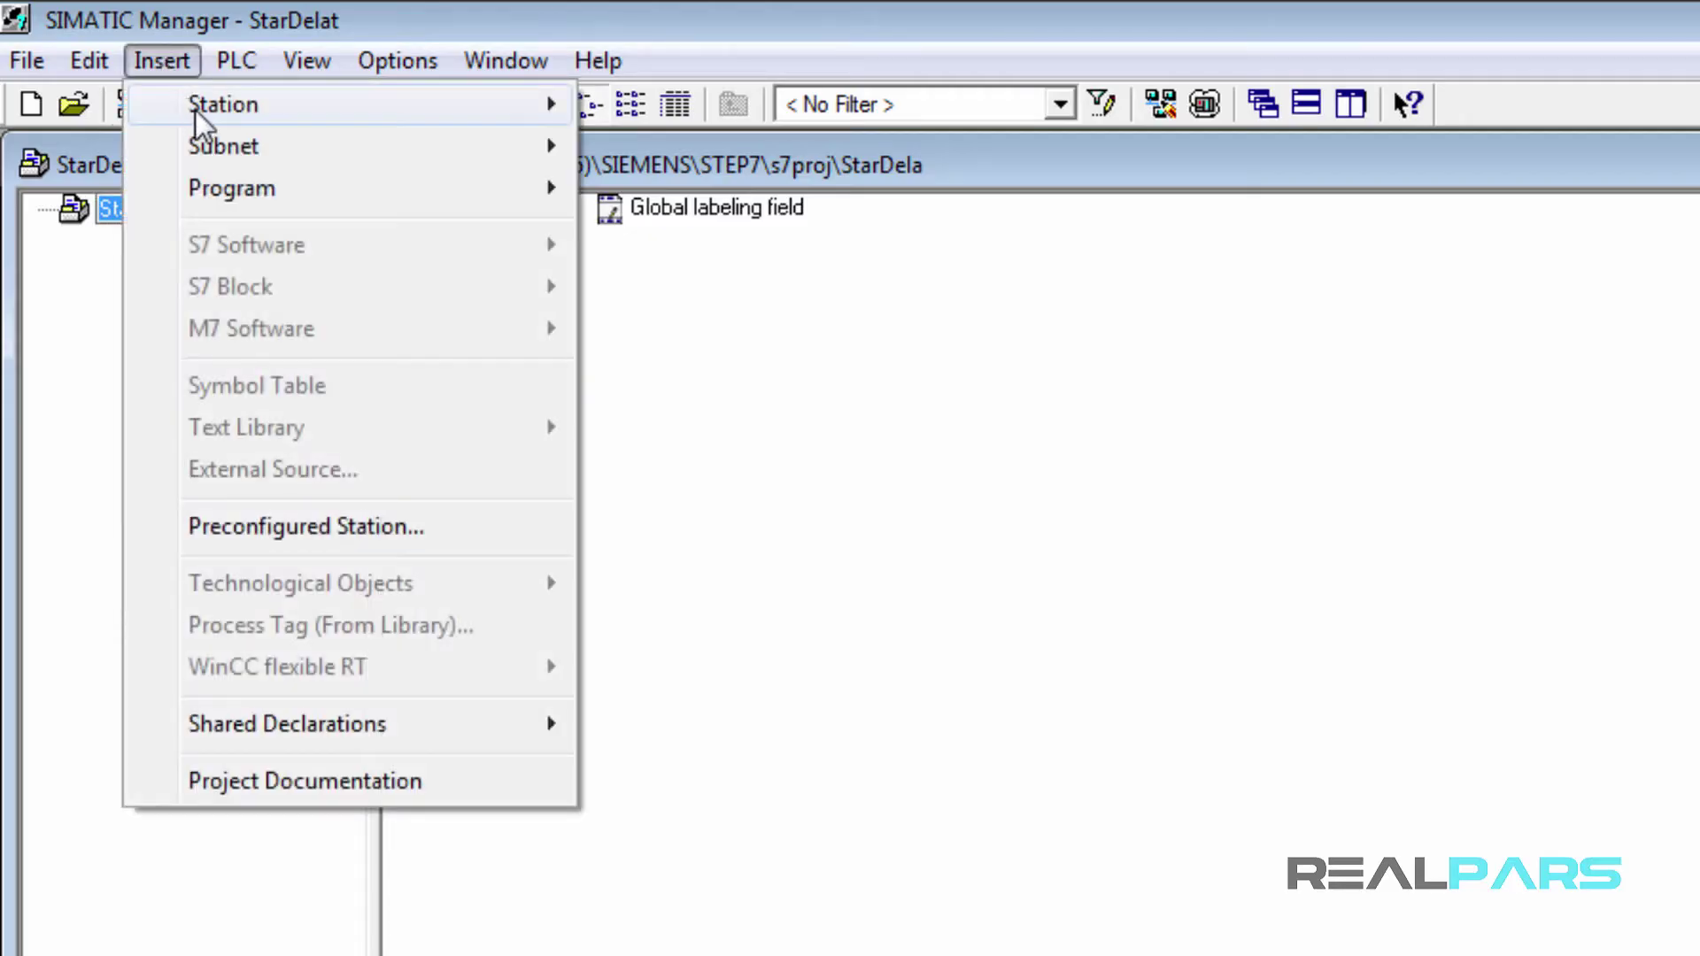
mouse_move(223, 103)
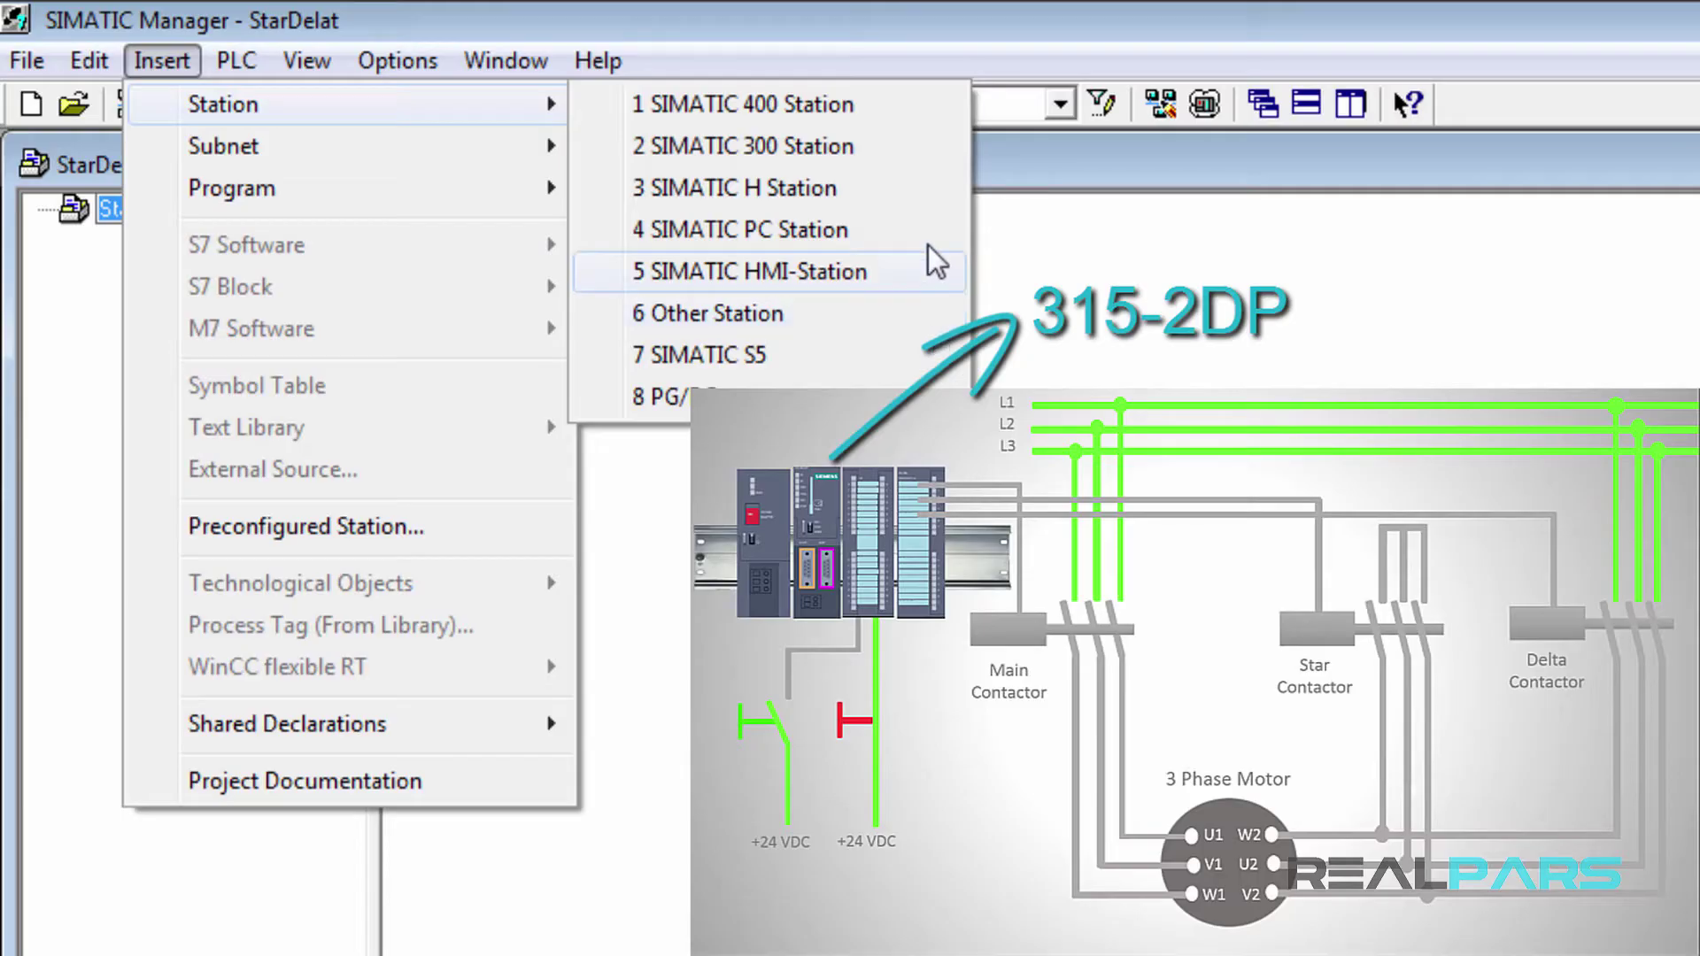
left_click(896, 147)
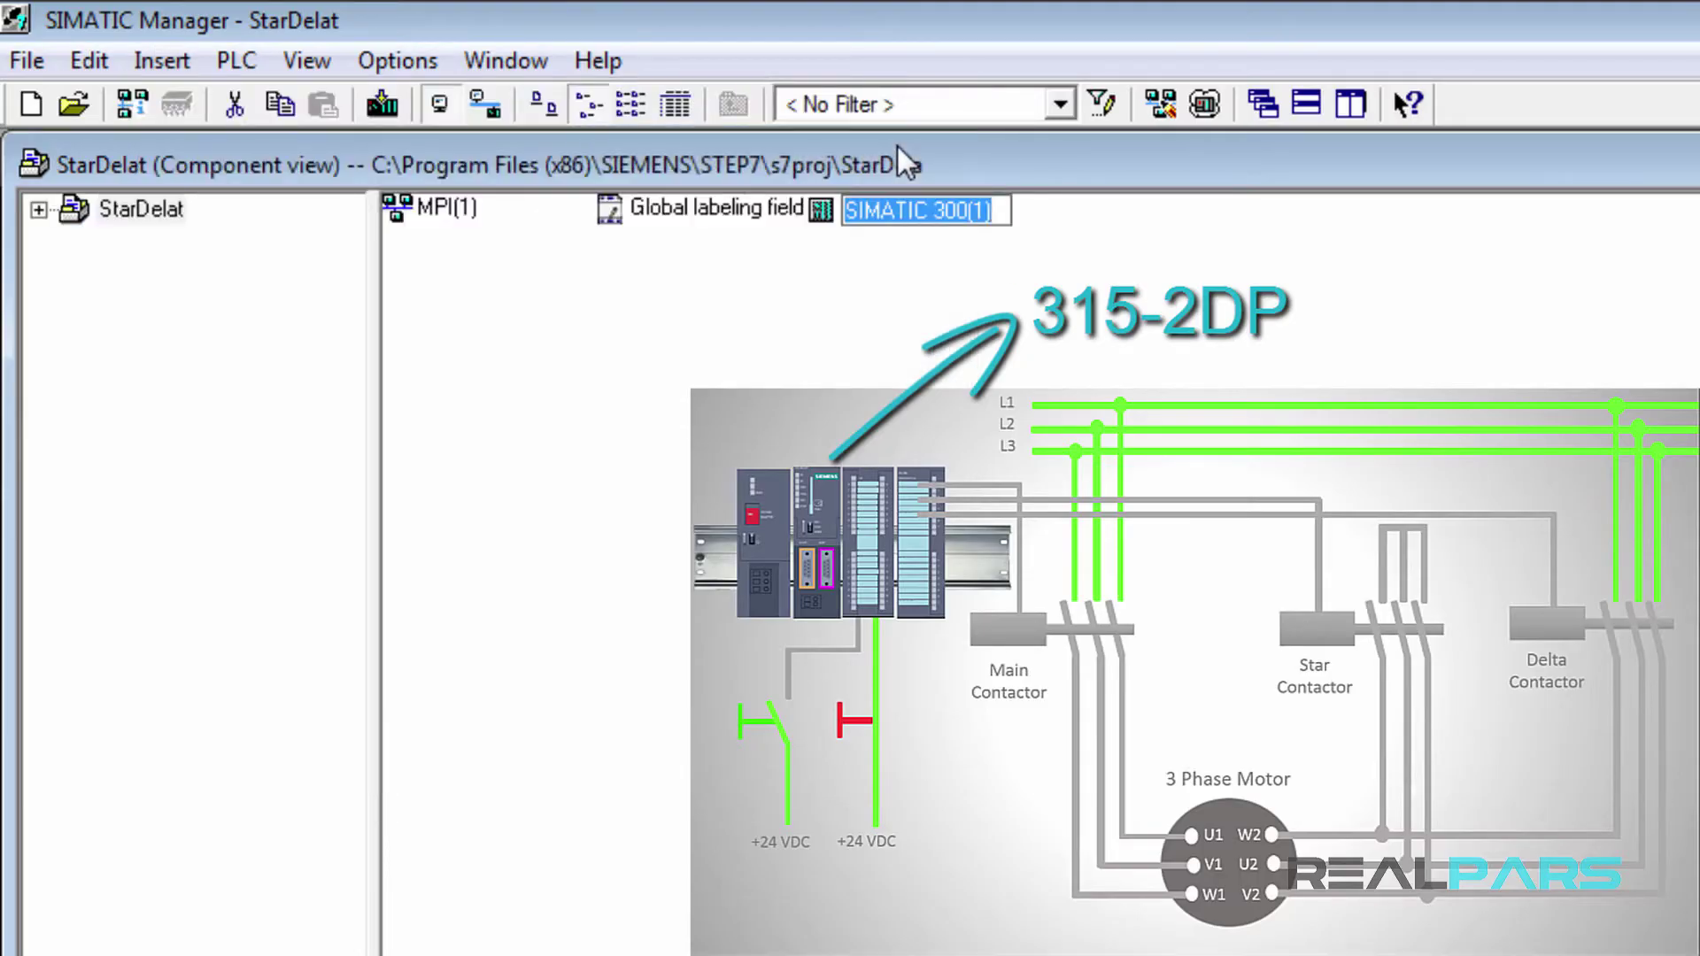
left_click(931, 312)
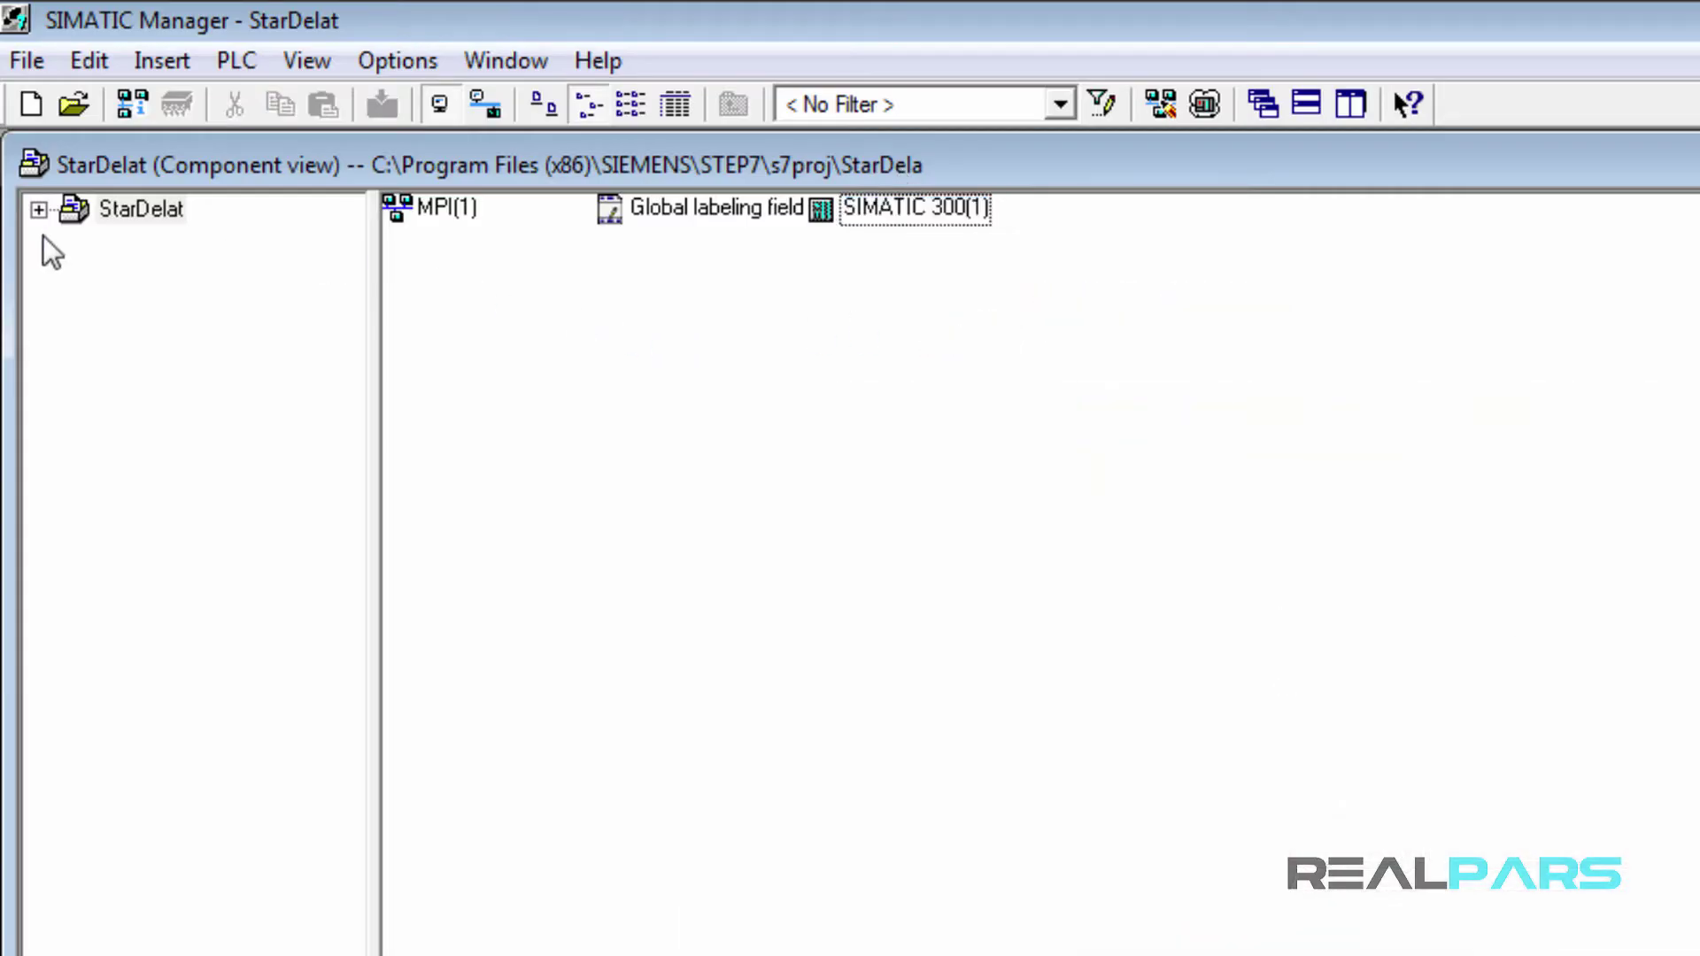
left_click(37, 214)
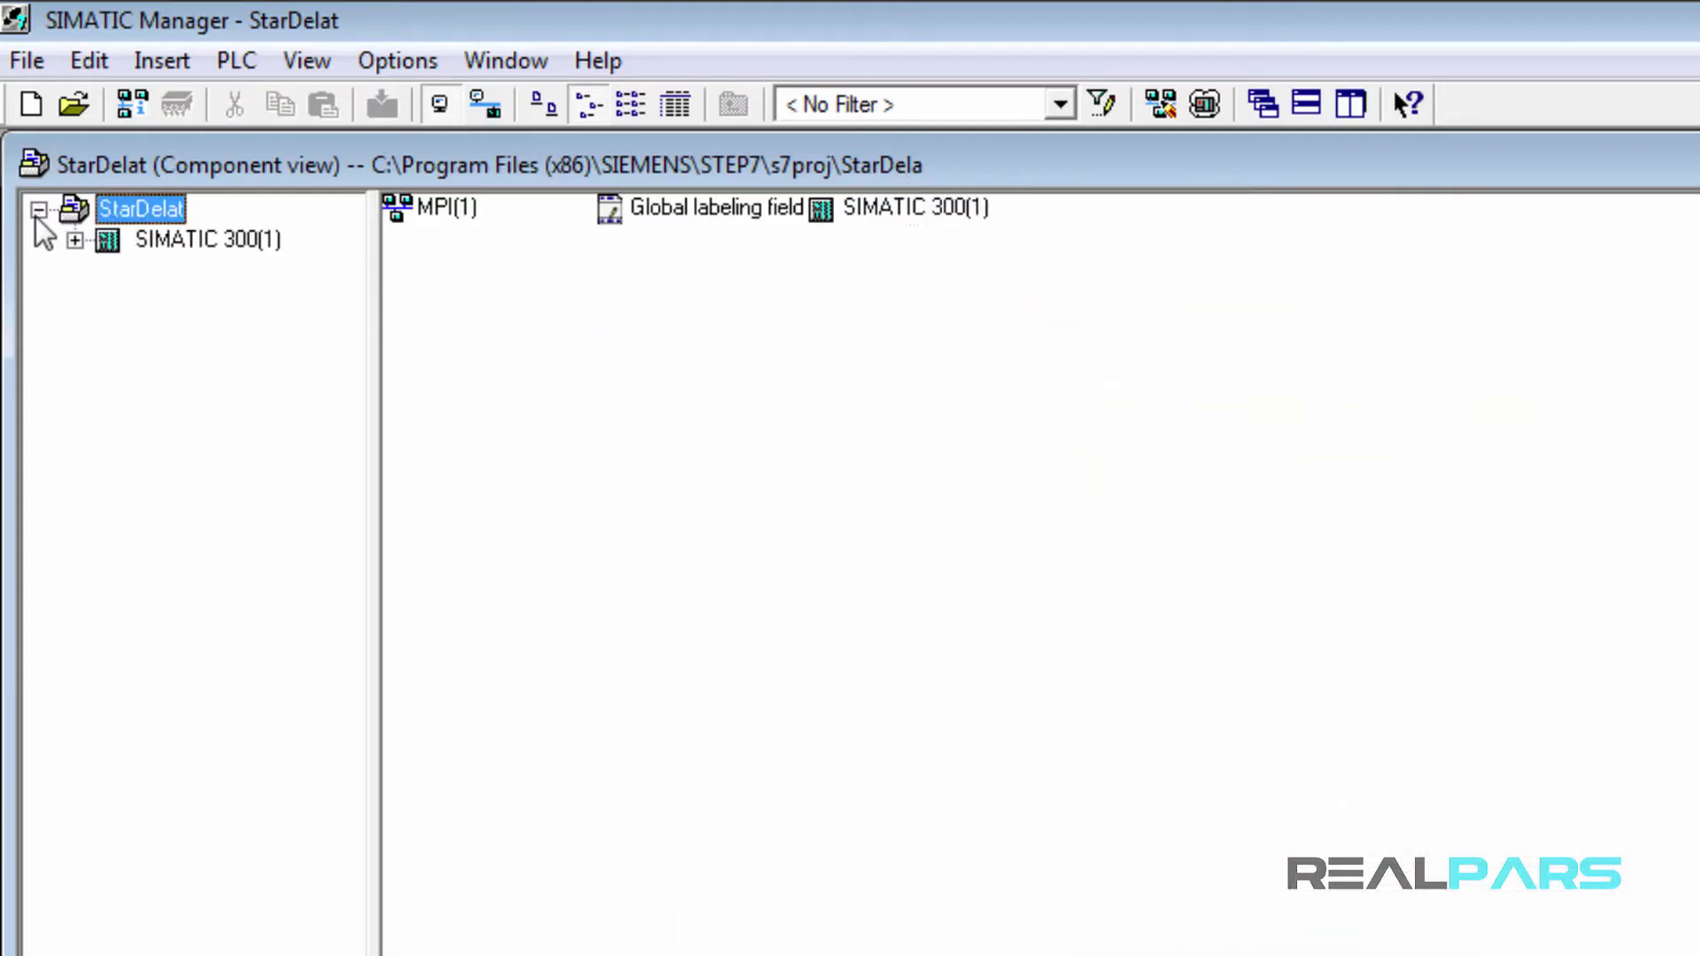
left_click(186, 241)
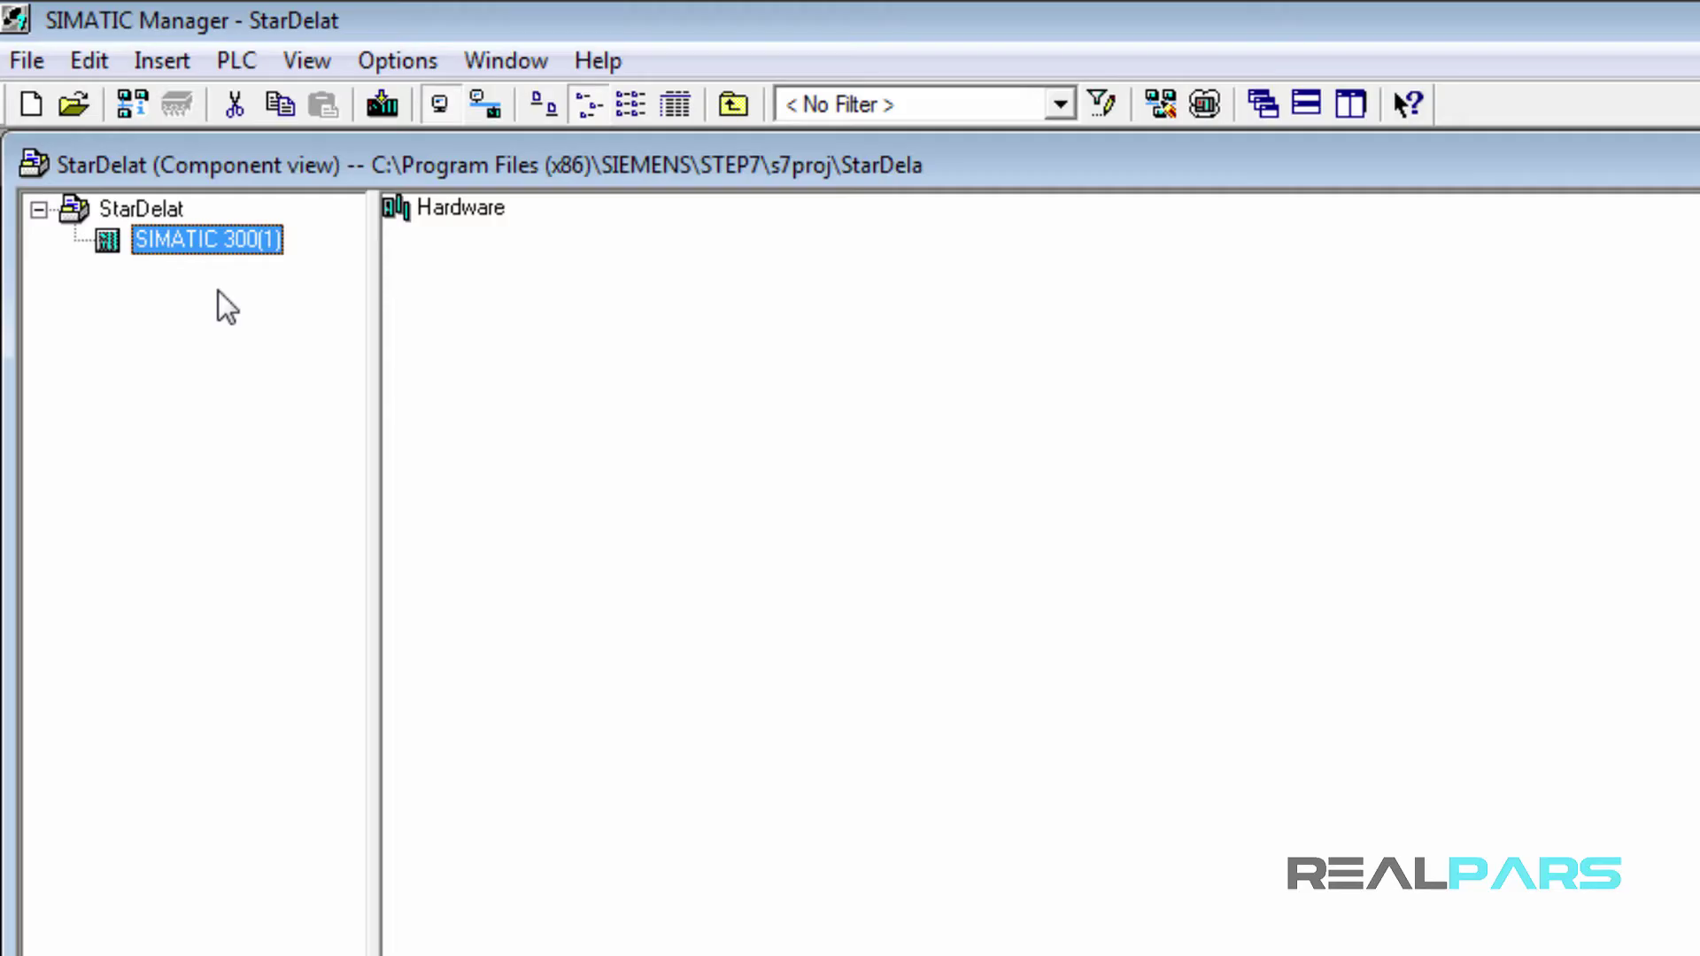
Step: Open the SIMATIC 300(1) Hardware object in a maximized HW Config window
key("F2")
left_click(488, 217)
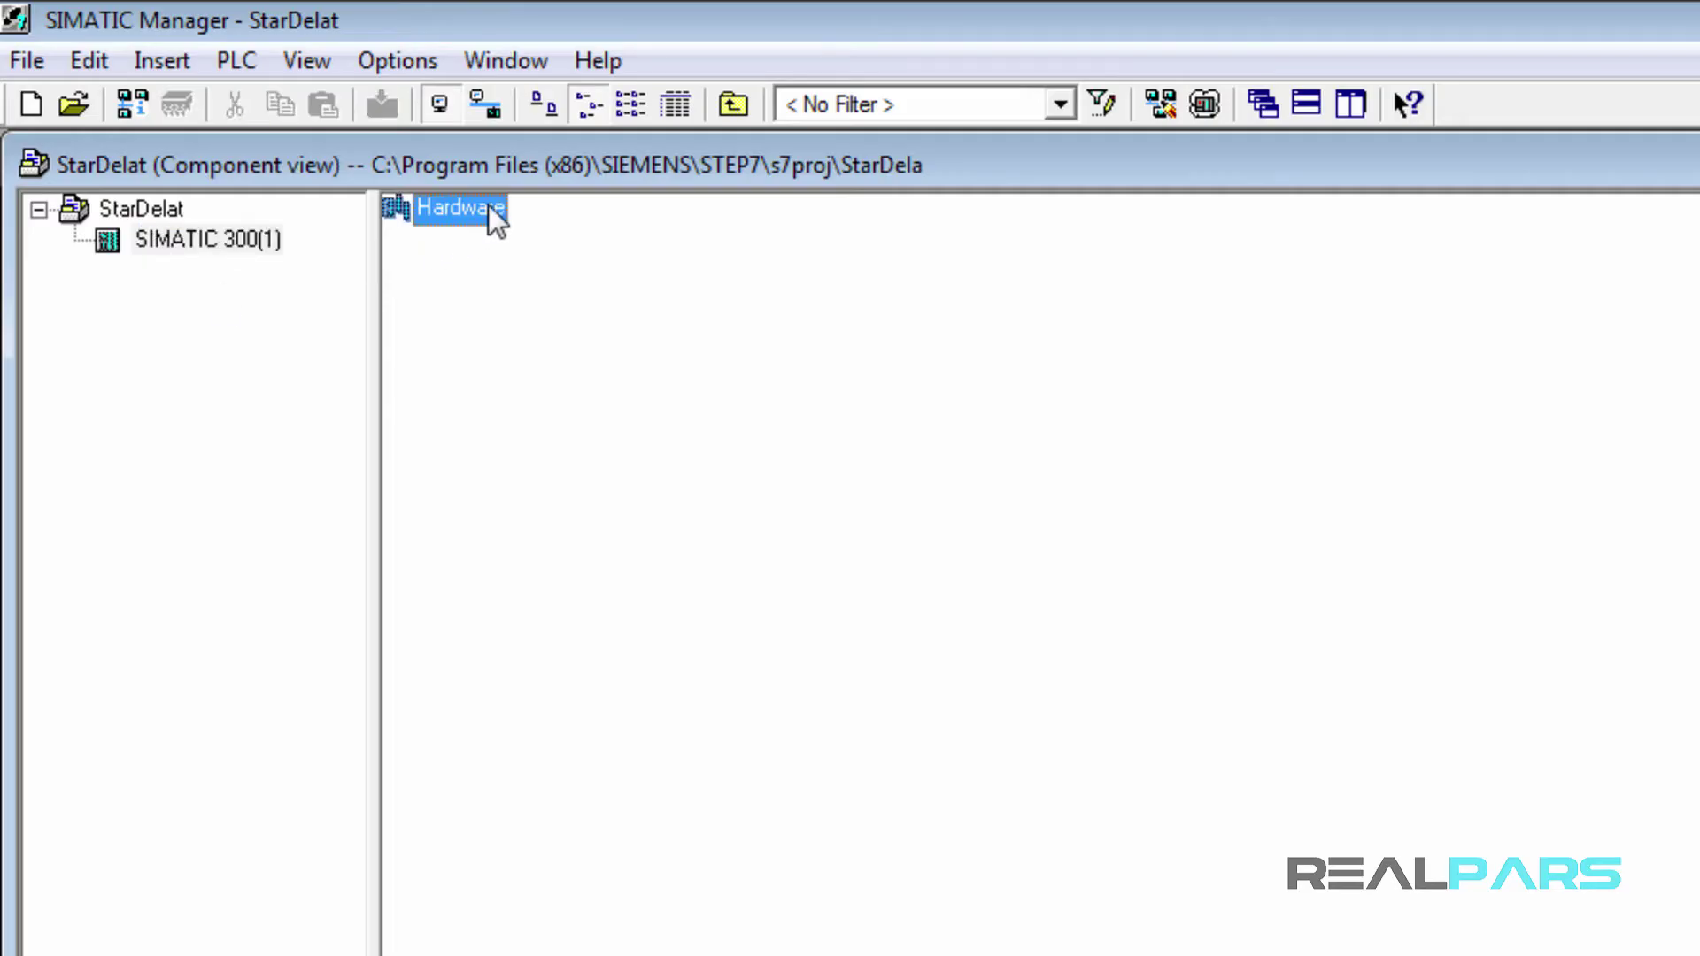
double_click(488, 217)
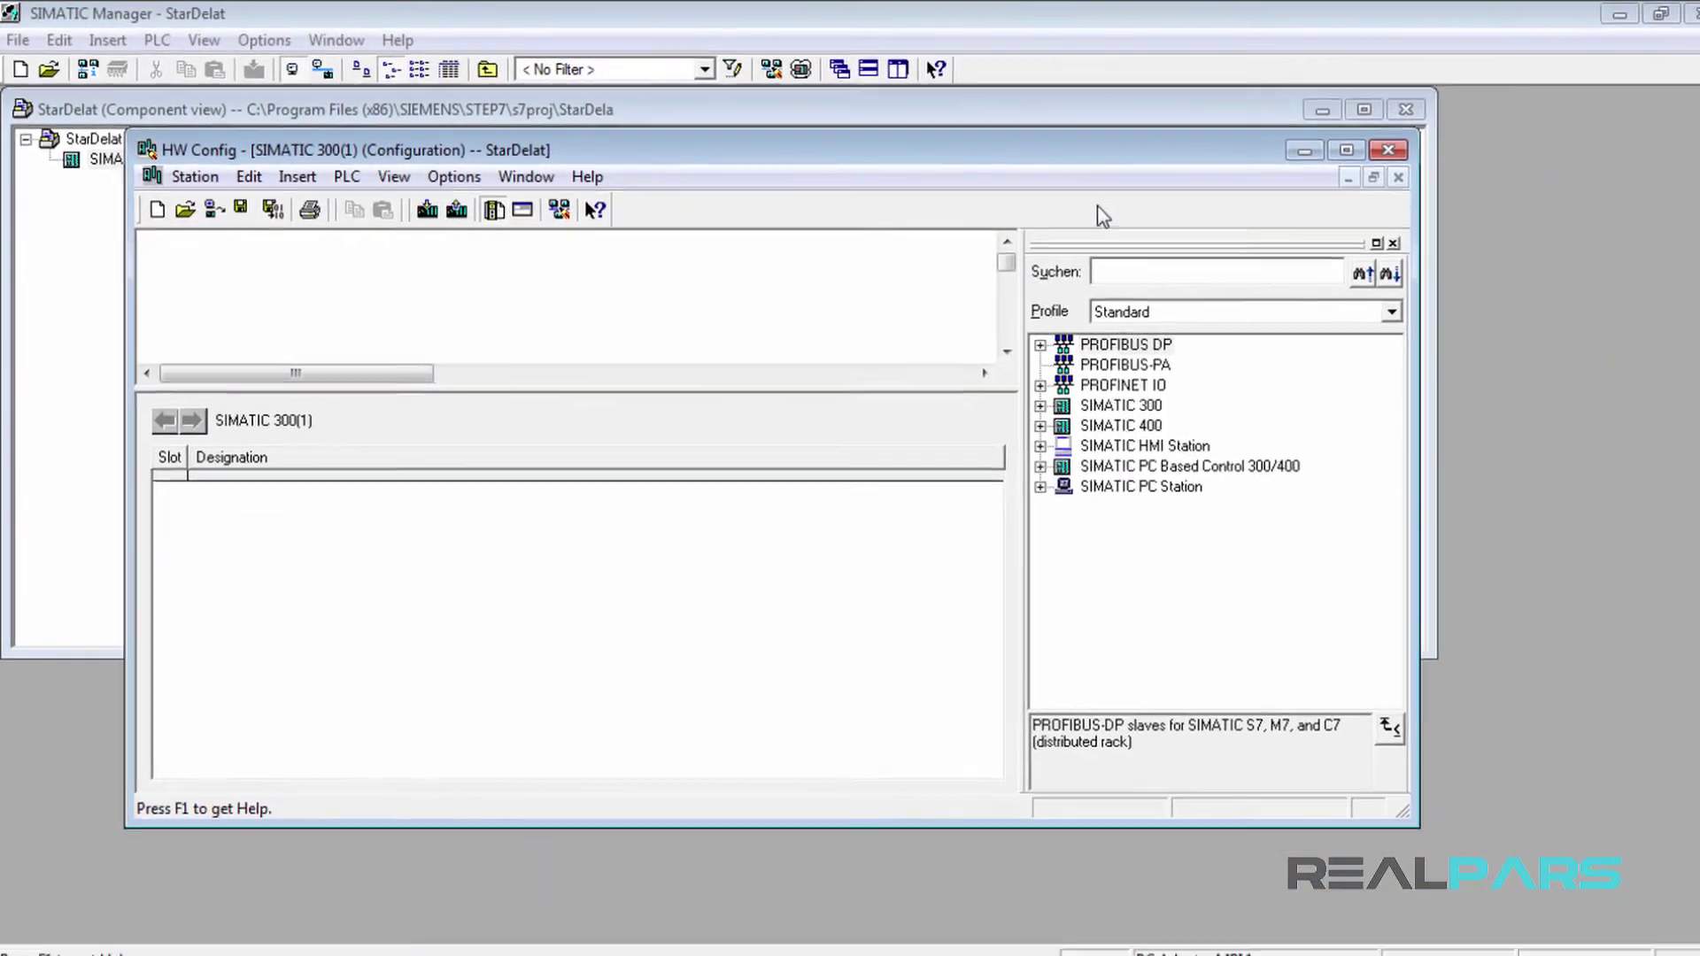
double_click(1305, 161)
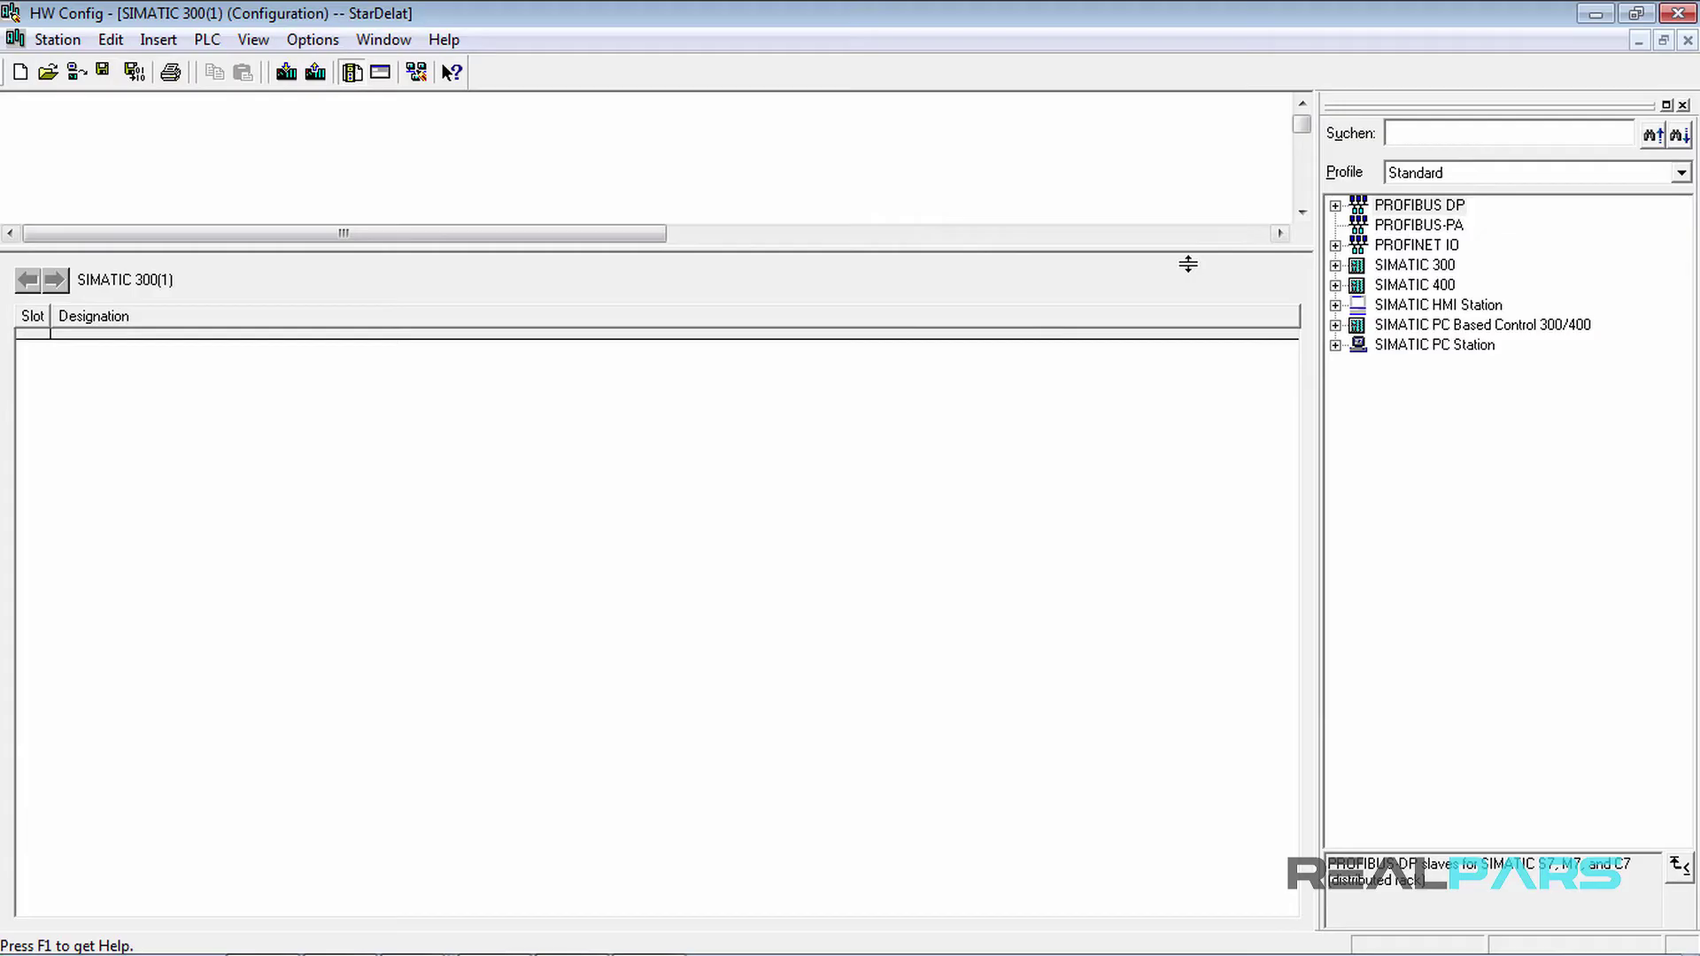
Step: Enlarge the station rack area and expand the SIMATIC 300 catalog family
left_click_drag(1188, 247, 1194, 421)
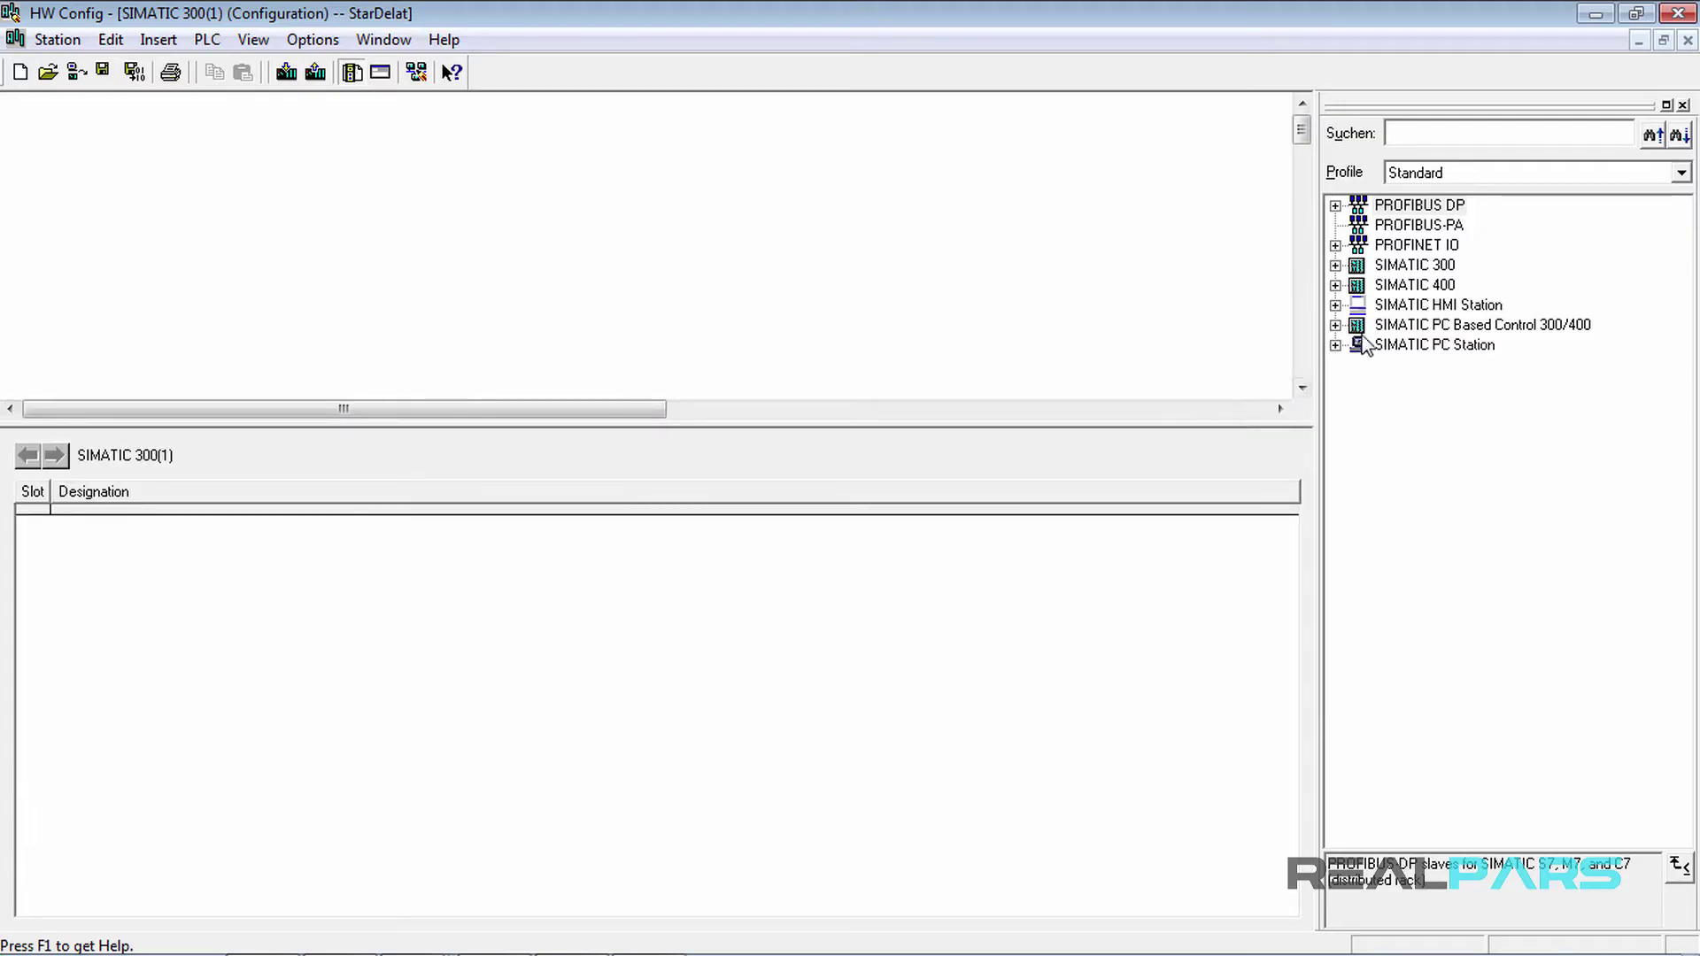
left_click(1412, 258)
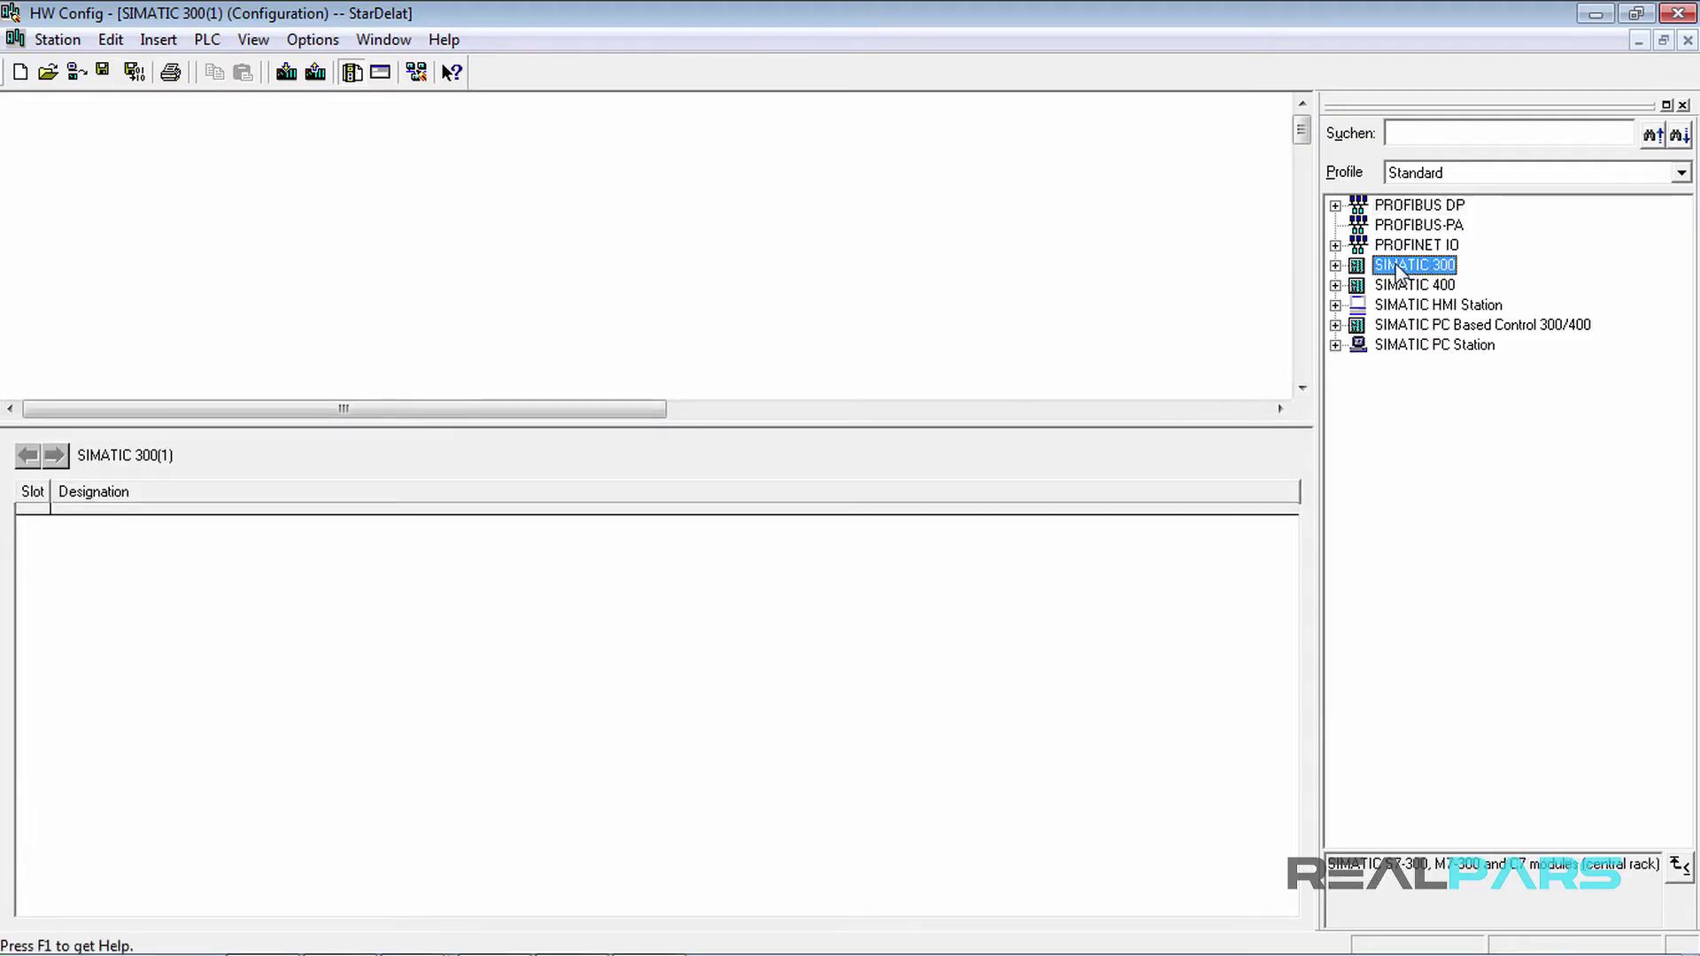
left_click(1335, 265)
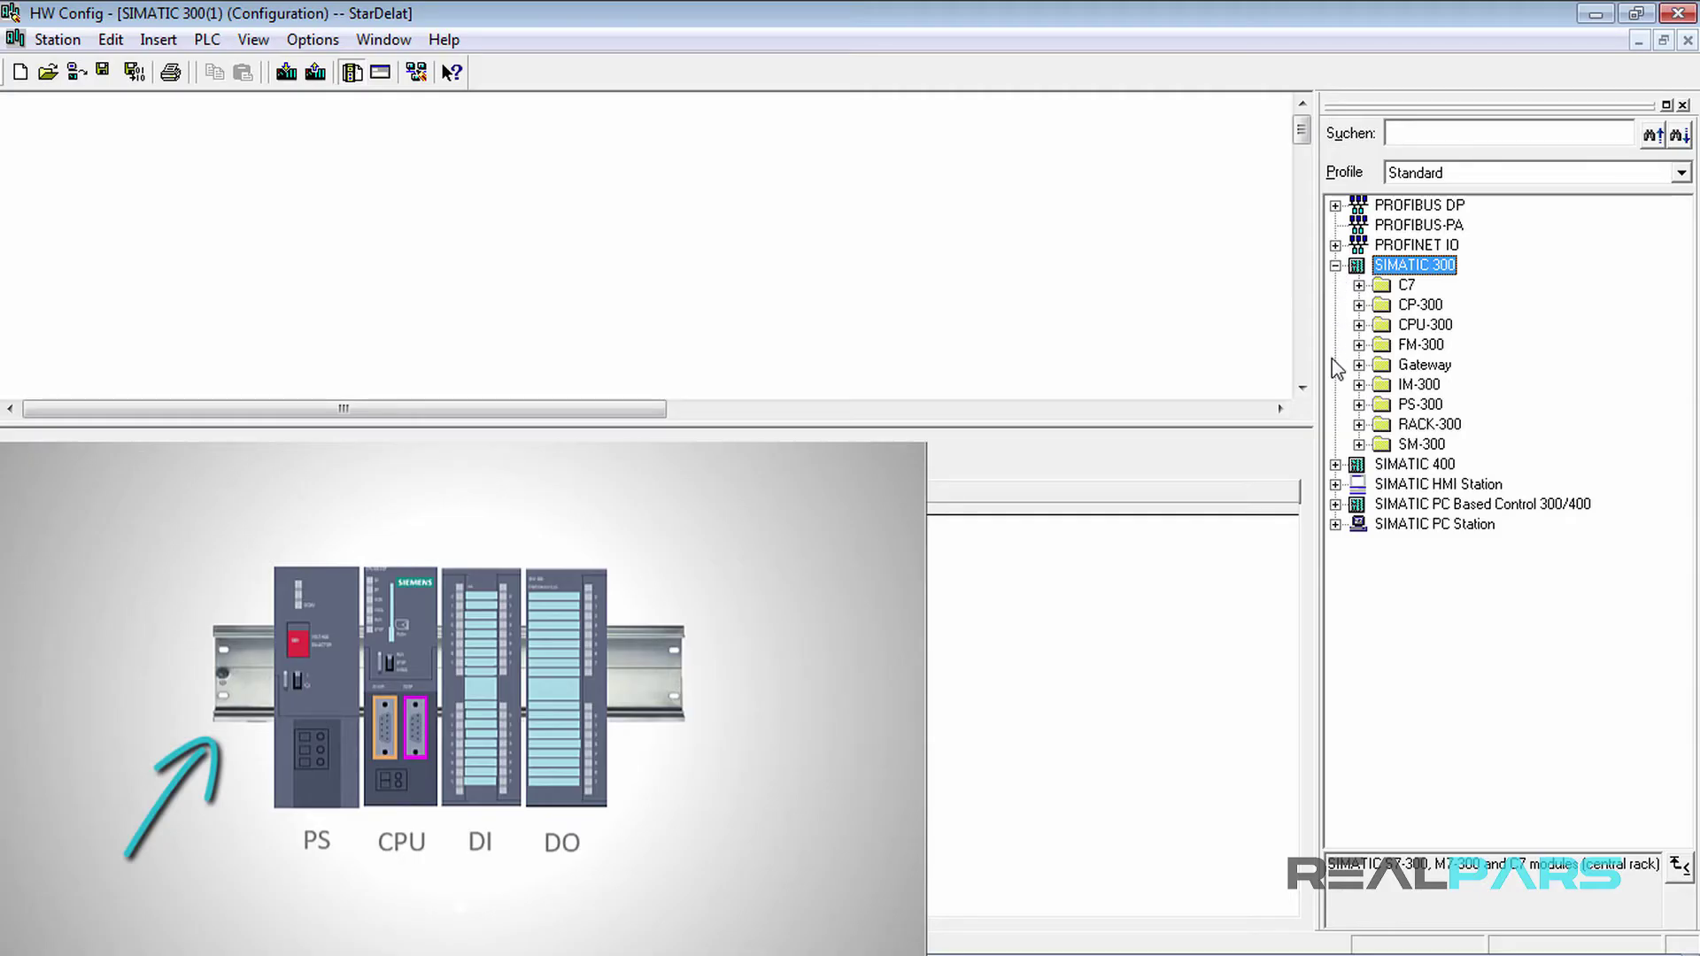
Step: Add the RACK-300 Rail, size its (0) UR window to show slots 1–11, then collapse RACK-300
left_click(1414, 426)
left_click(1353, 424)
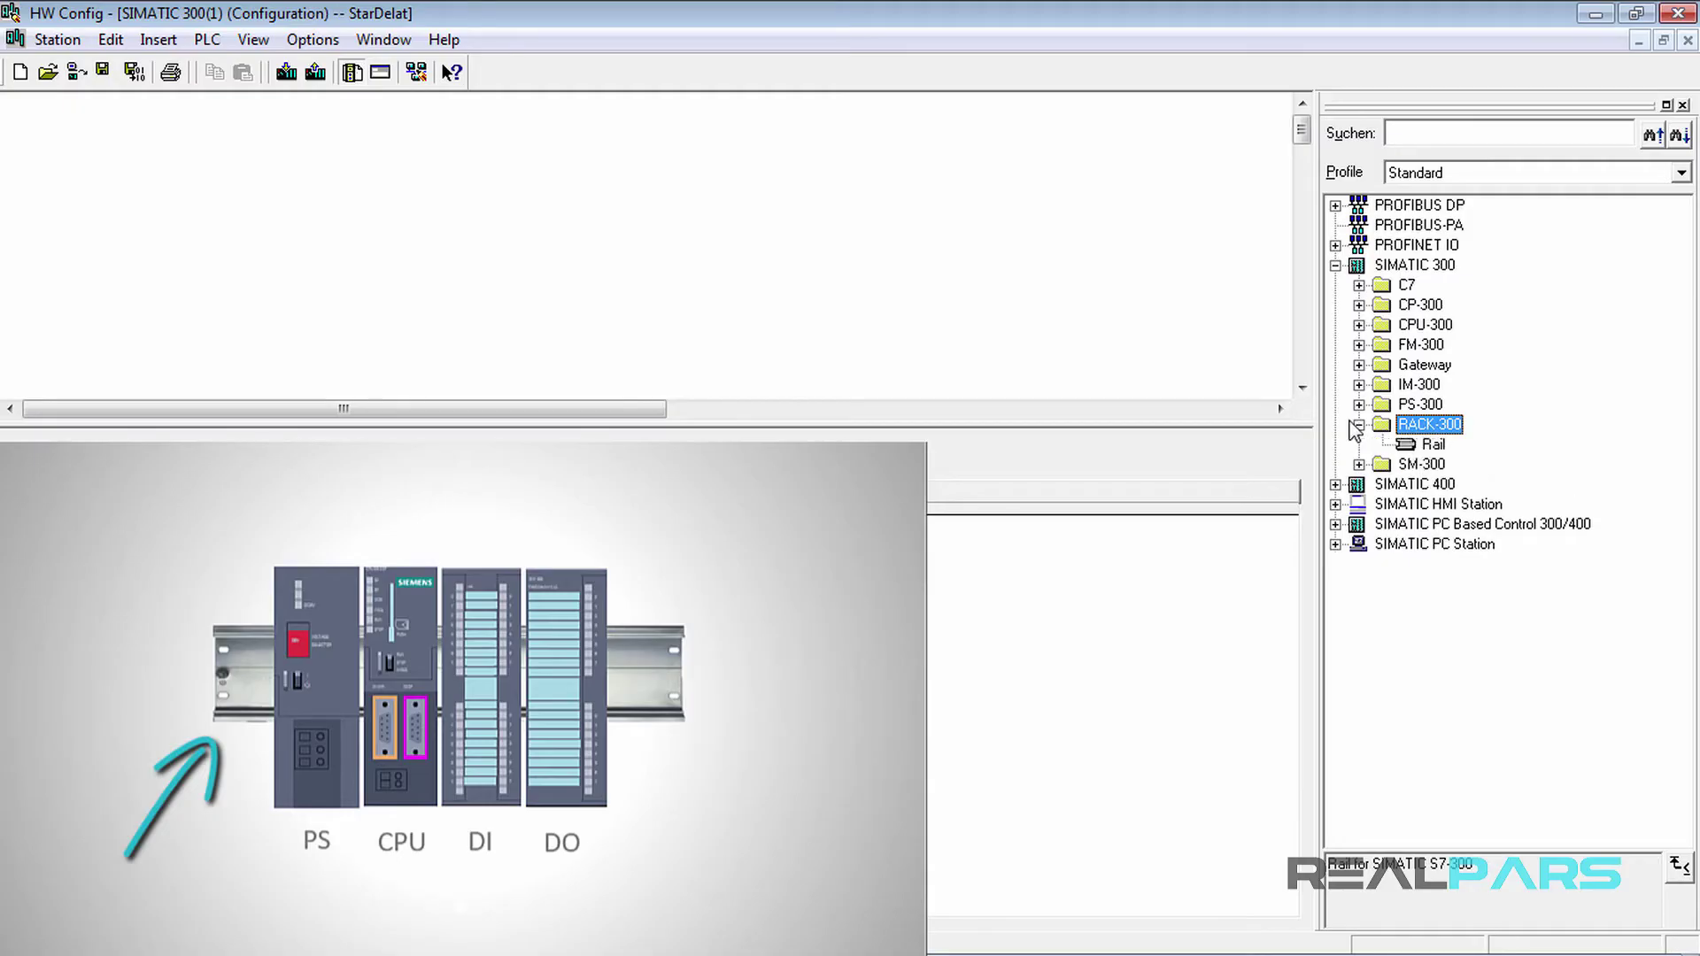
left_click(1430, 447)
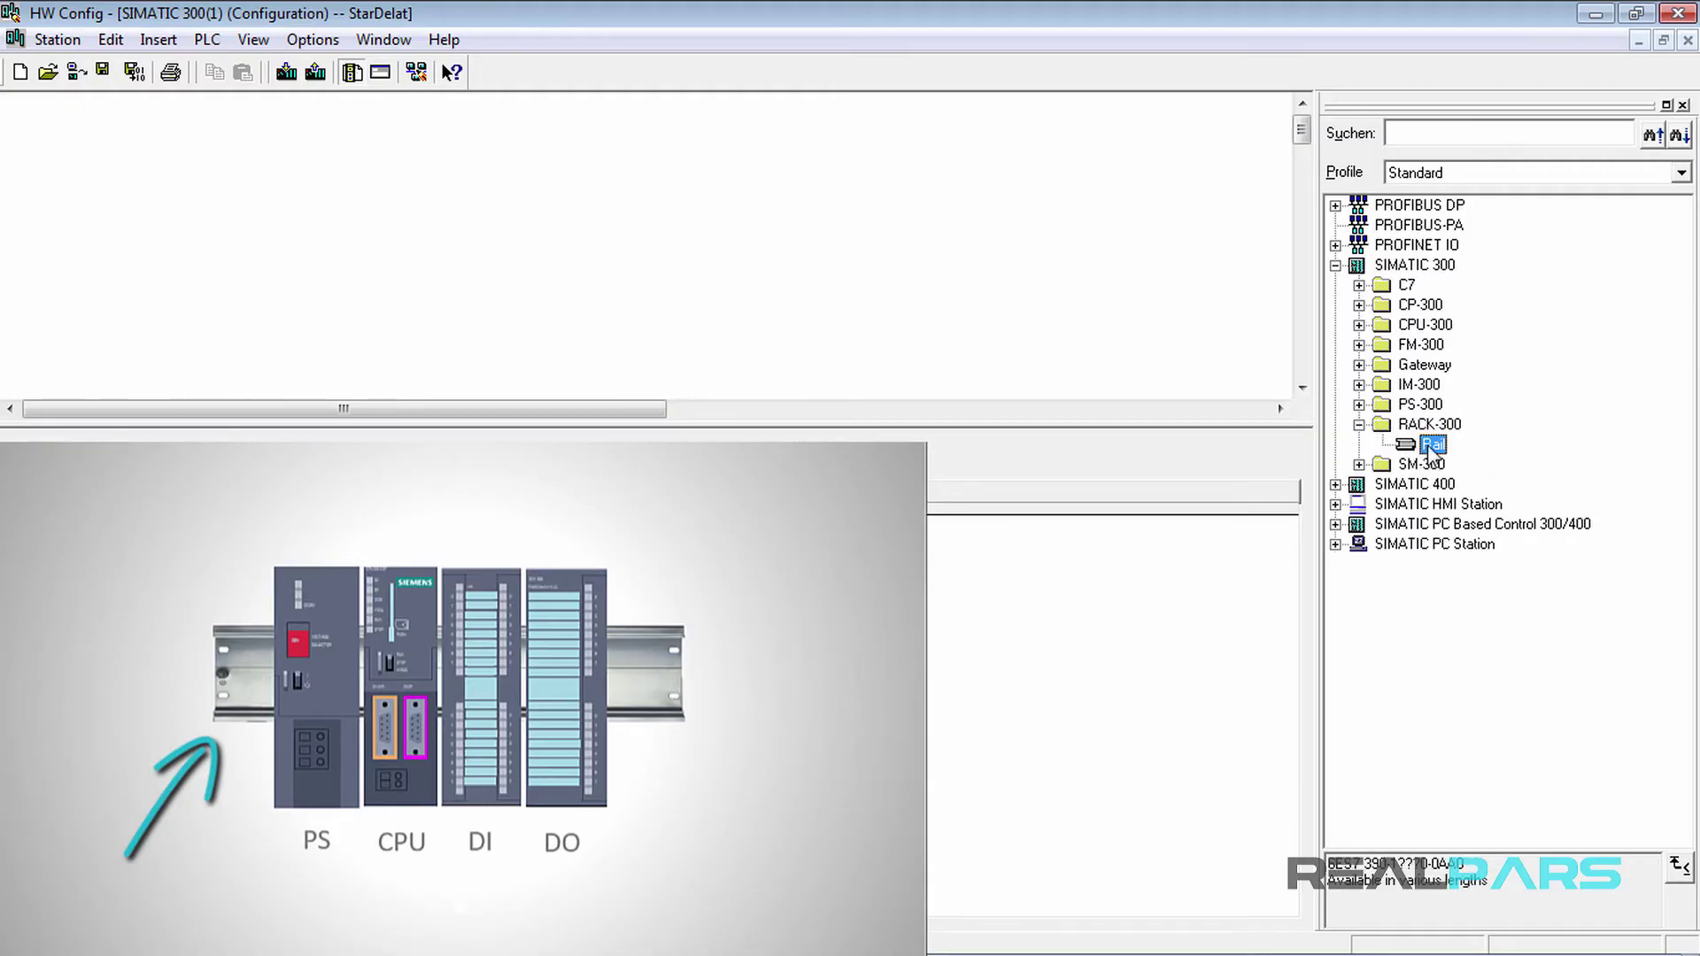
double_click(1433, 447)
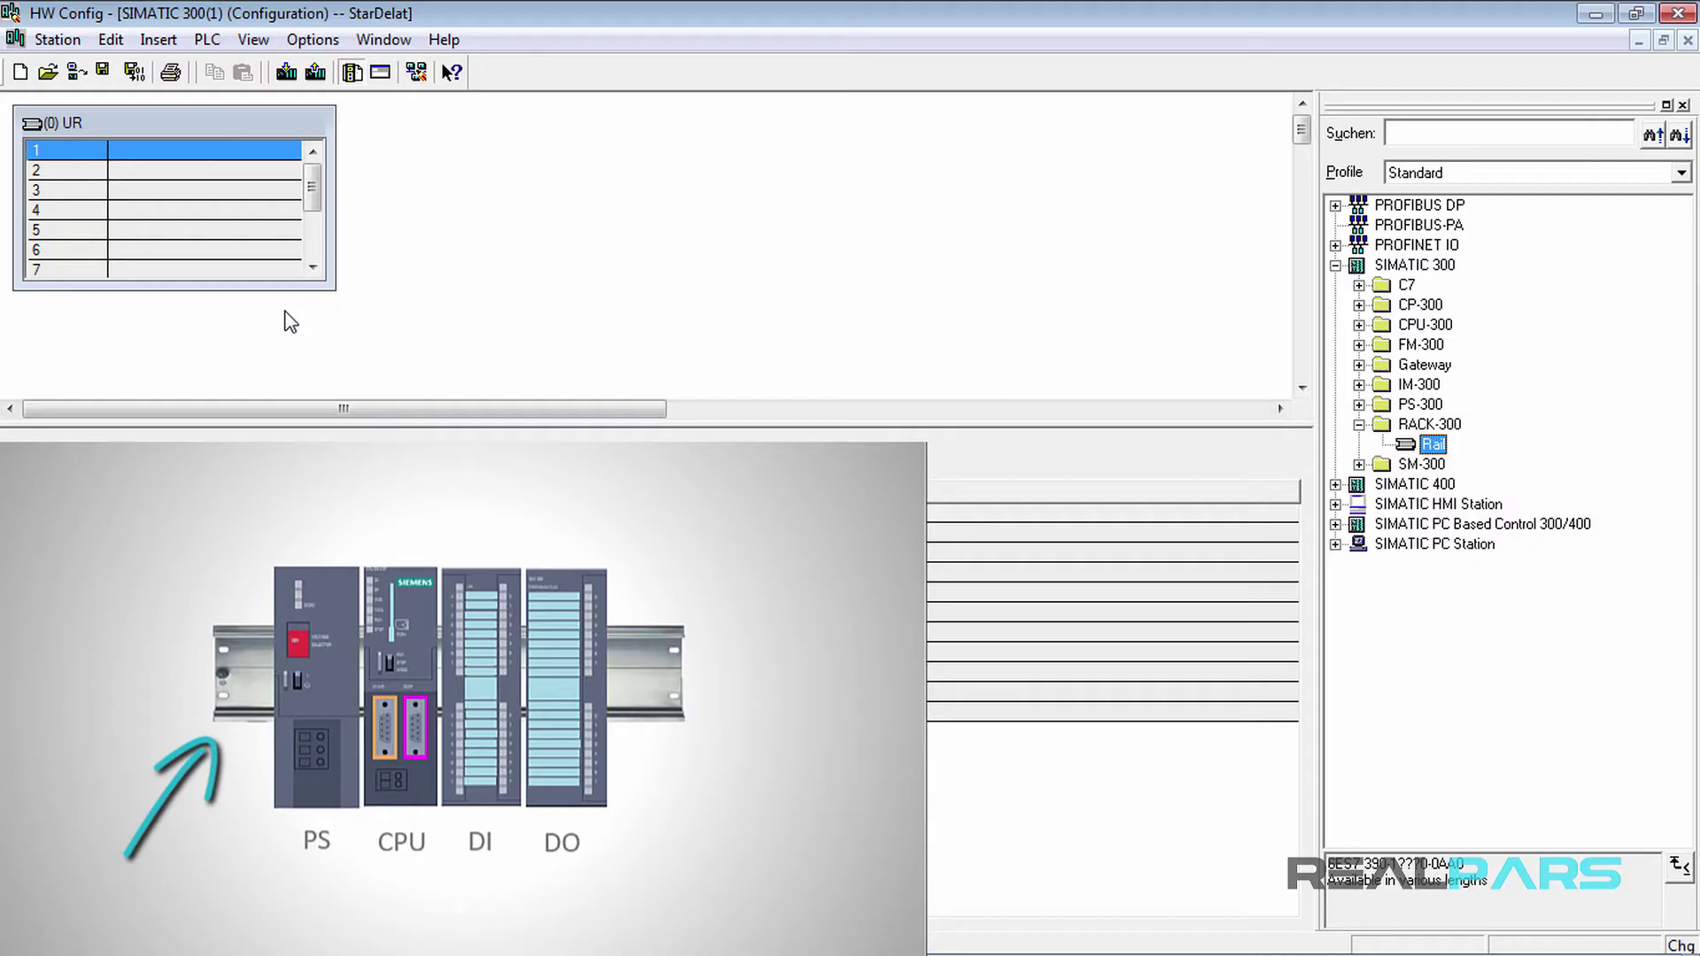
mouse_move(270, 289)
left_mouse_down()
mouse_move(263, 379)
mouse_move(295, 485)
left_mouse_up()
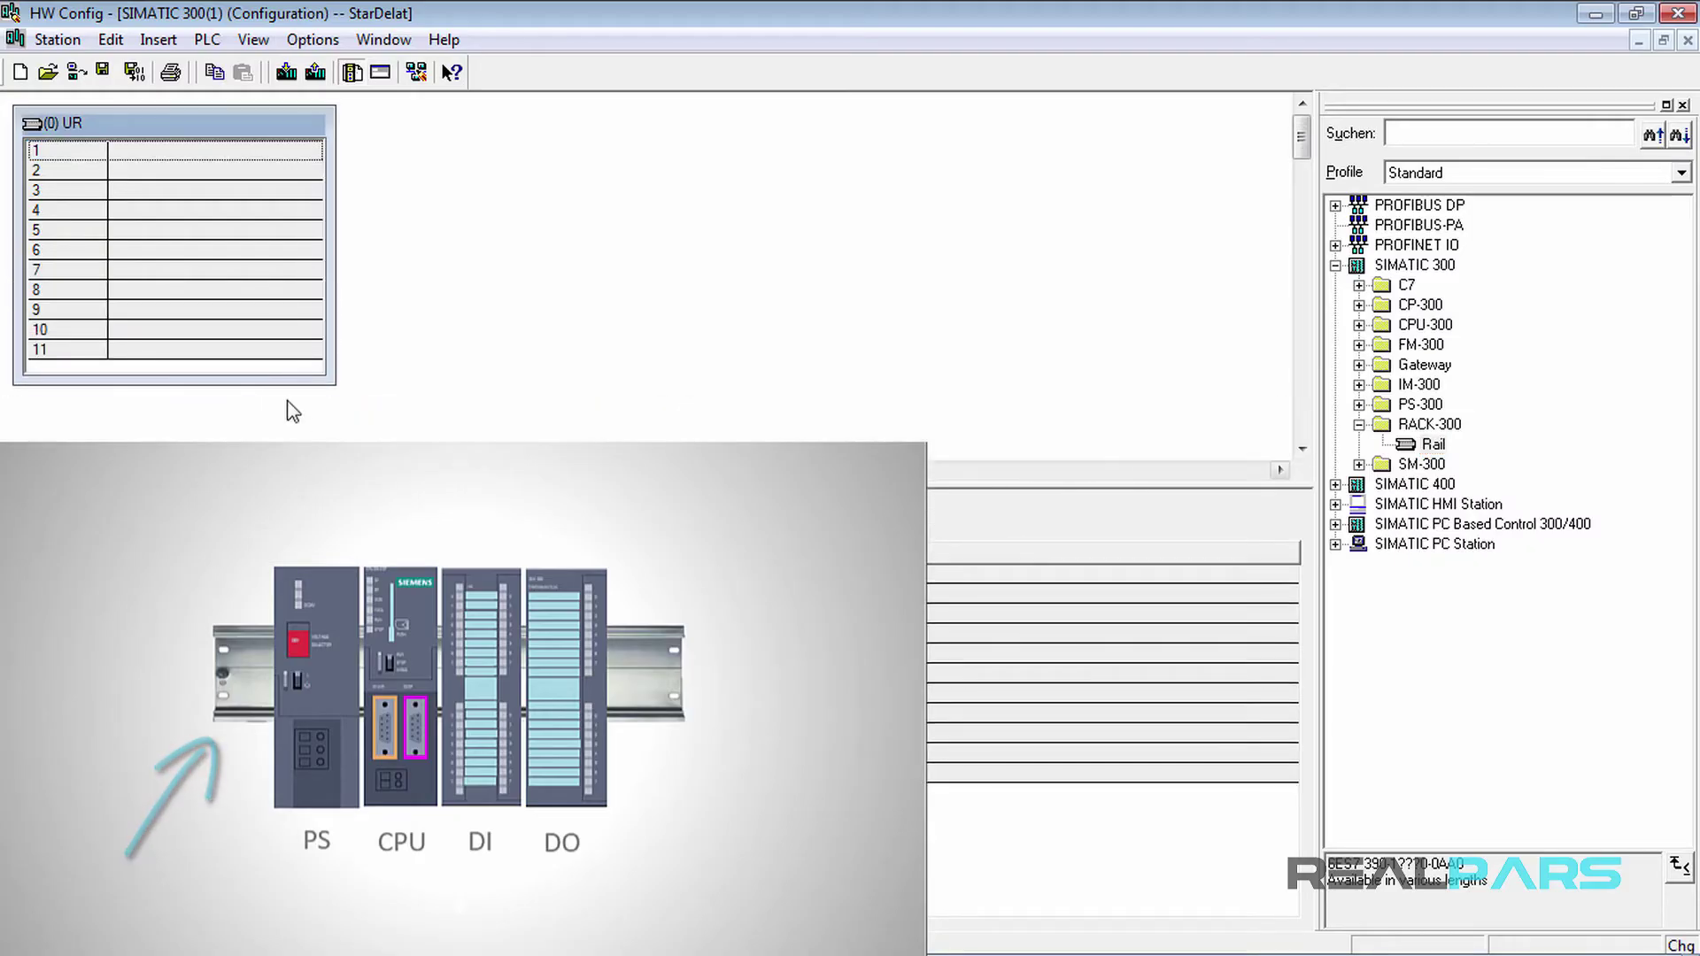
left_click_drag(292, 386, 293, 412)
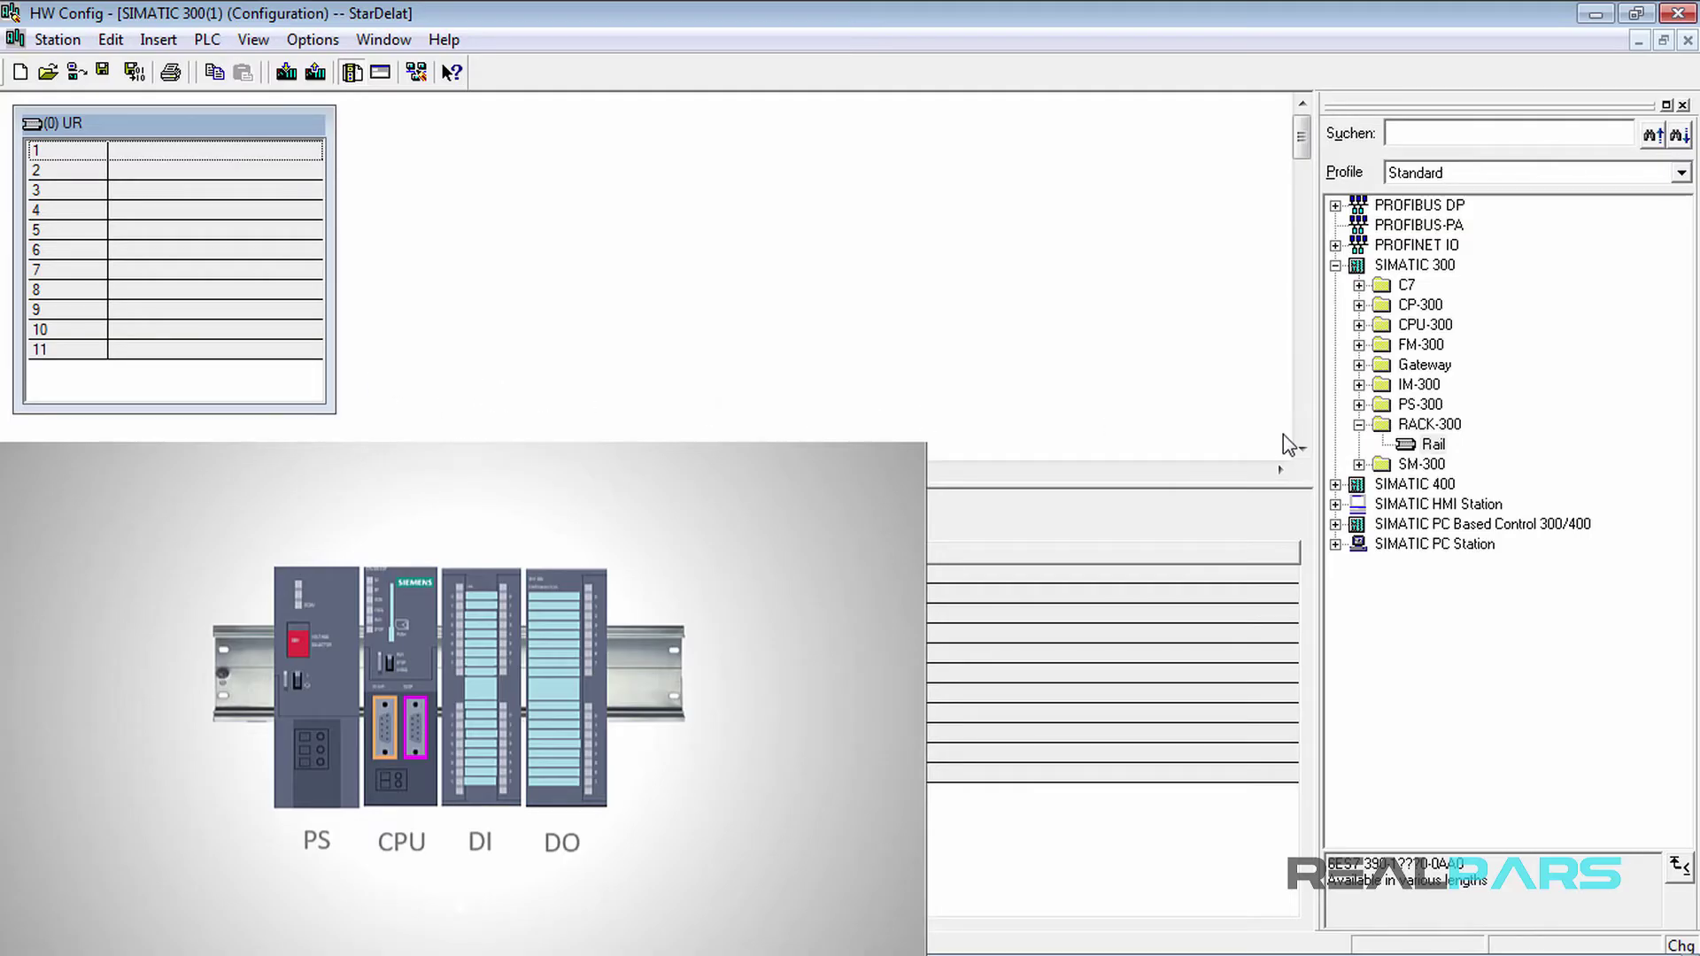
left_click(1358, 425)
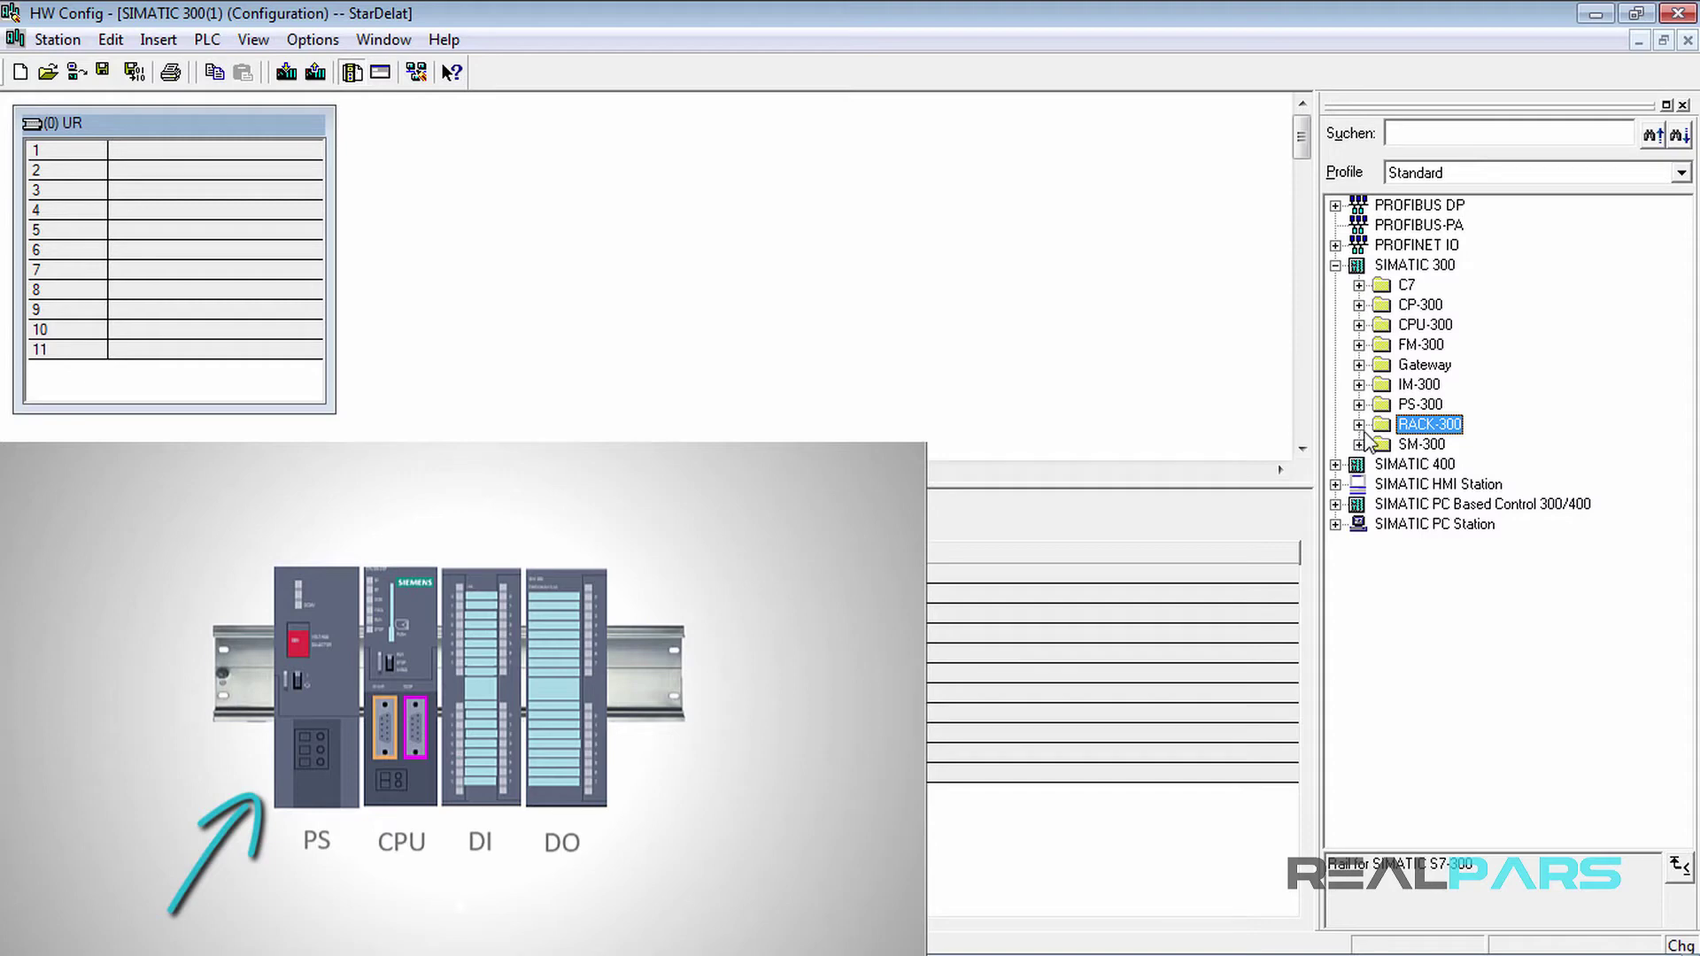
Step: Insert the PS 307 2A power supply from PS-300 into slot 1, then collapse PS-300
left_click(1431, 405)
left_click(1358, 405)
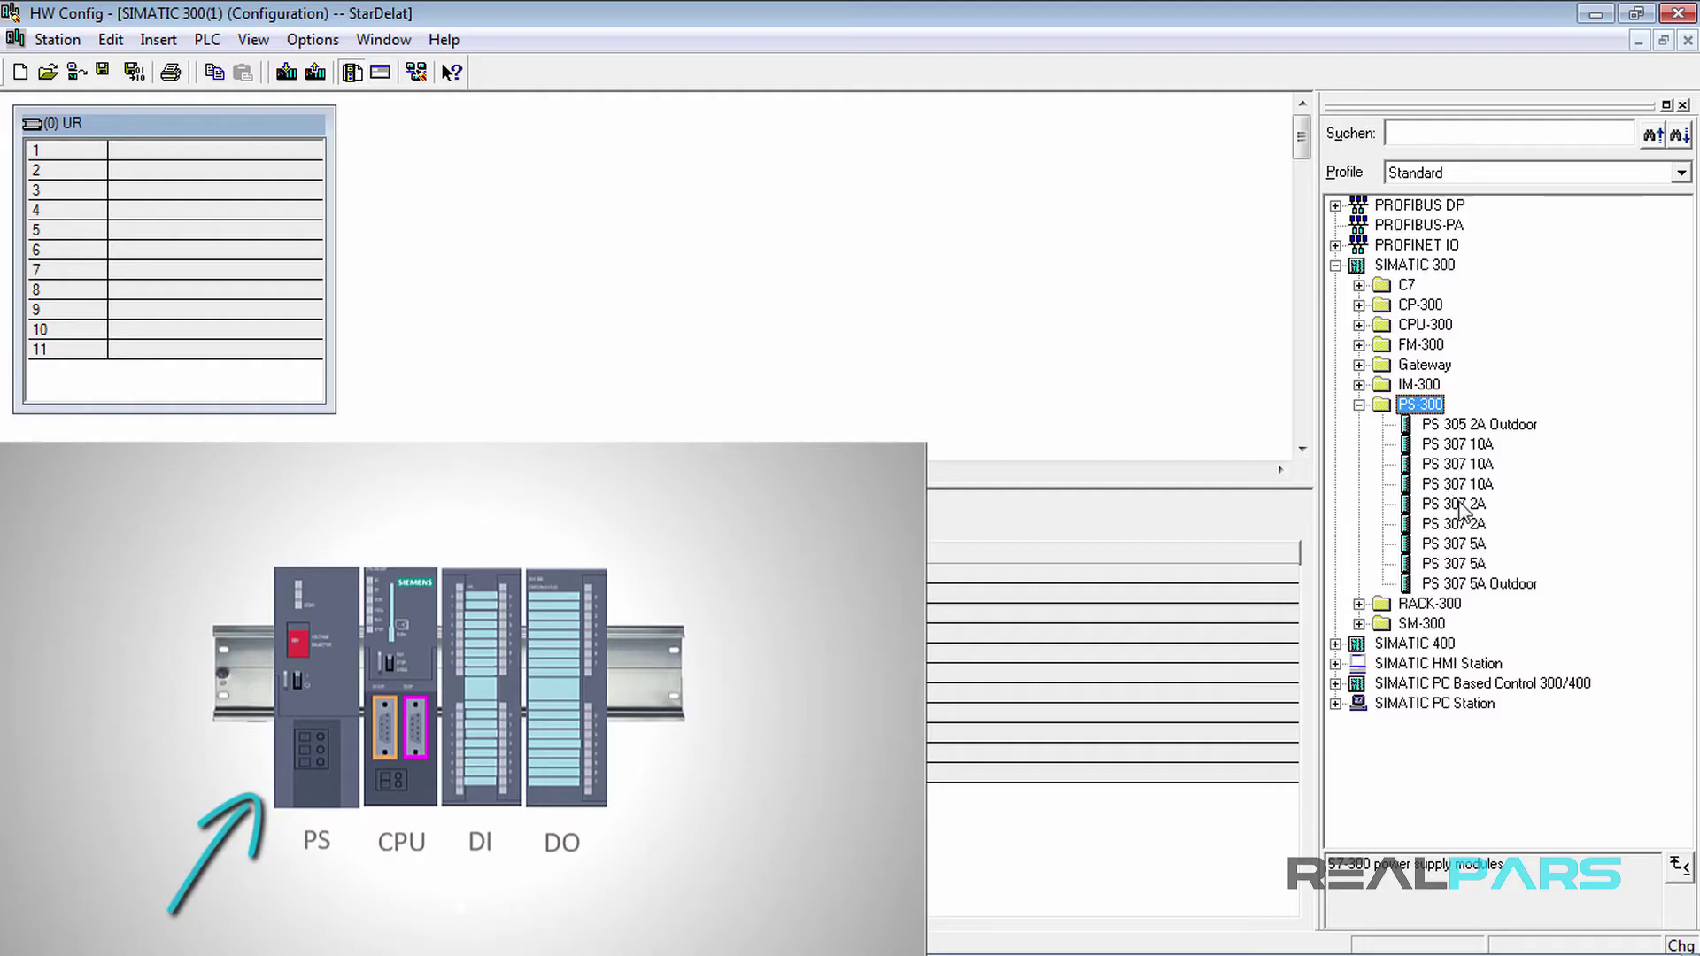
double_click(1455, 503)
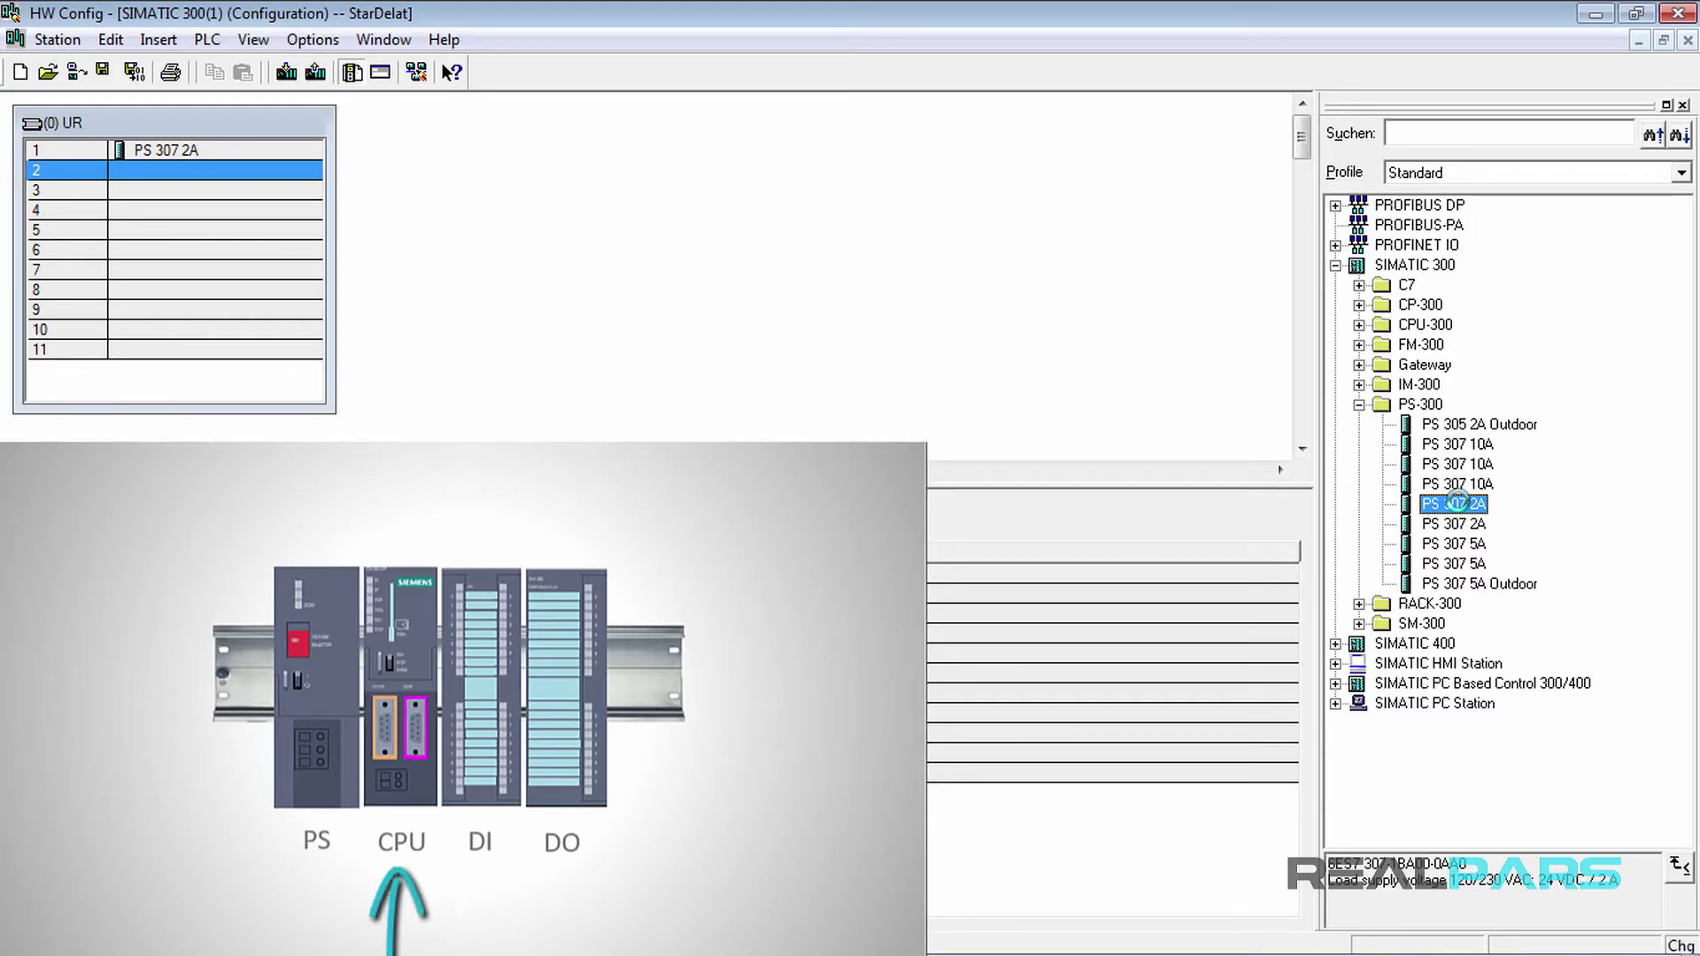
left_click(1359, 405)
Step: Expand CPU-300 to list the CPU 315-2 DP order-number variants
left_click(1359, 324)
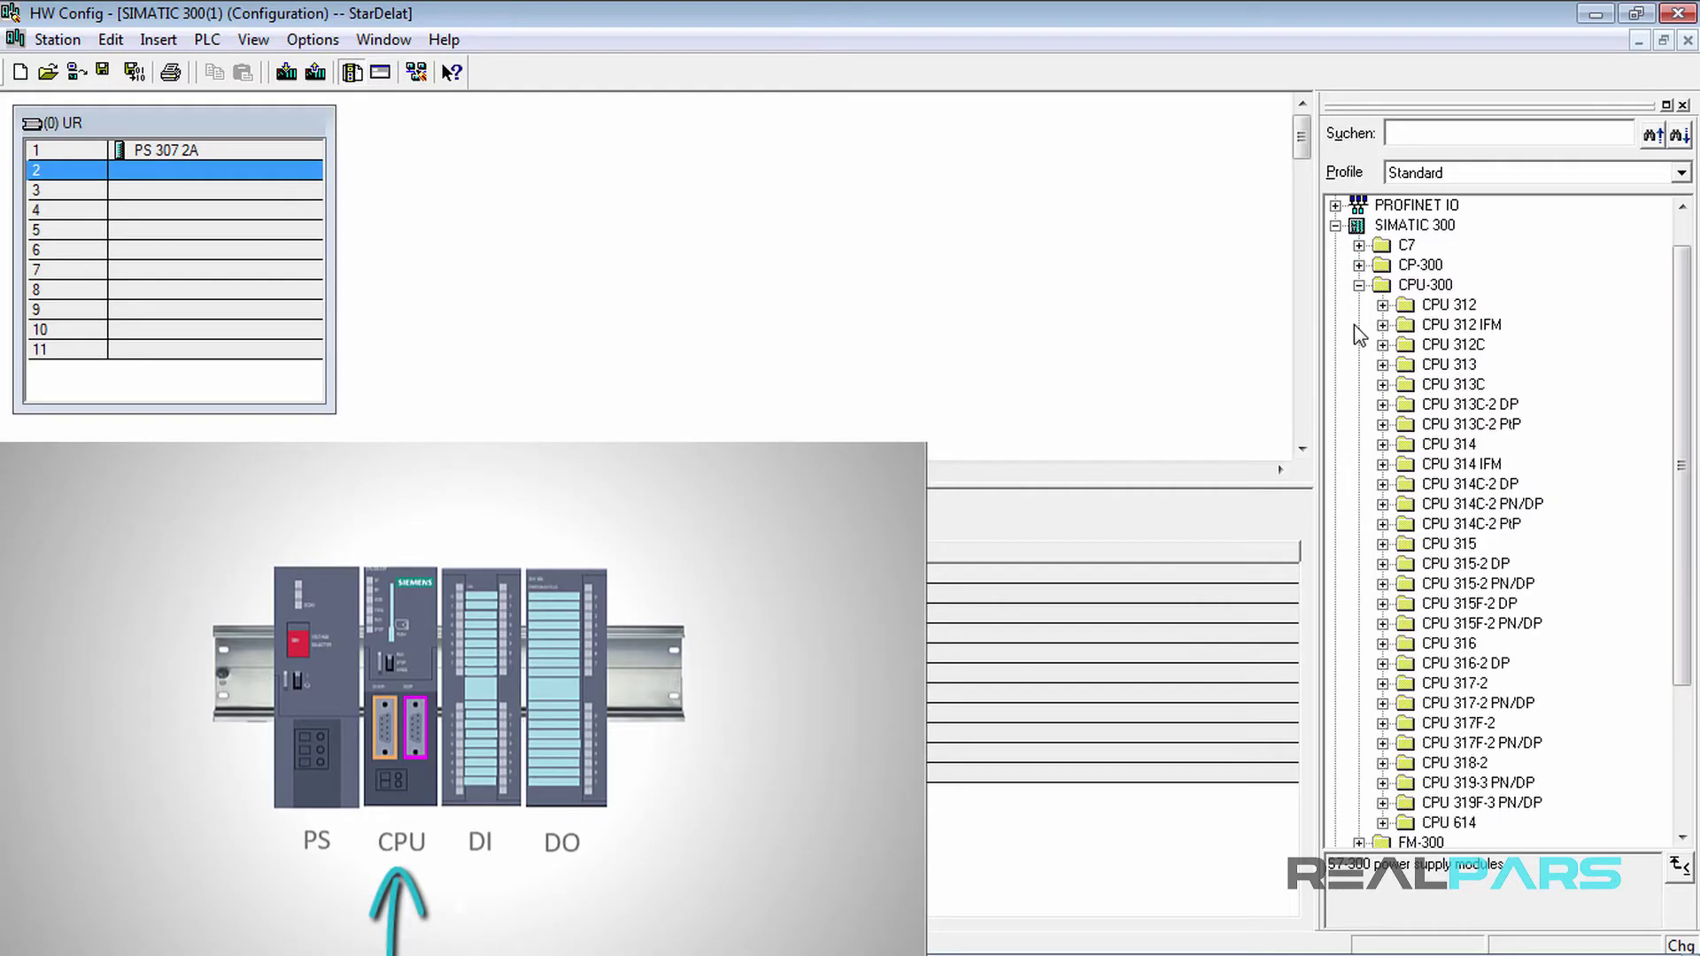
scroll(1462, 414, "down", 1)
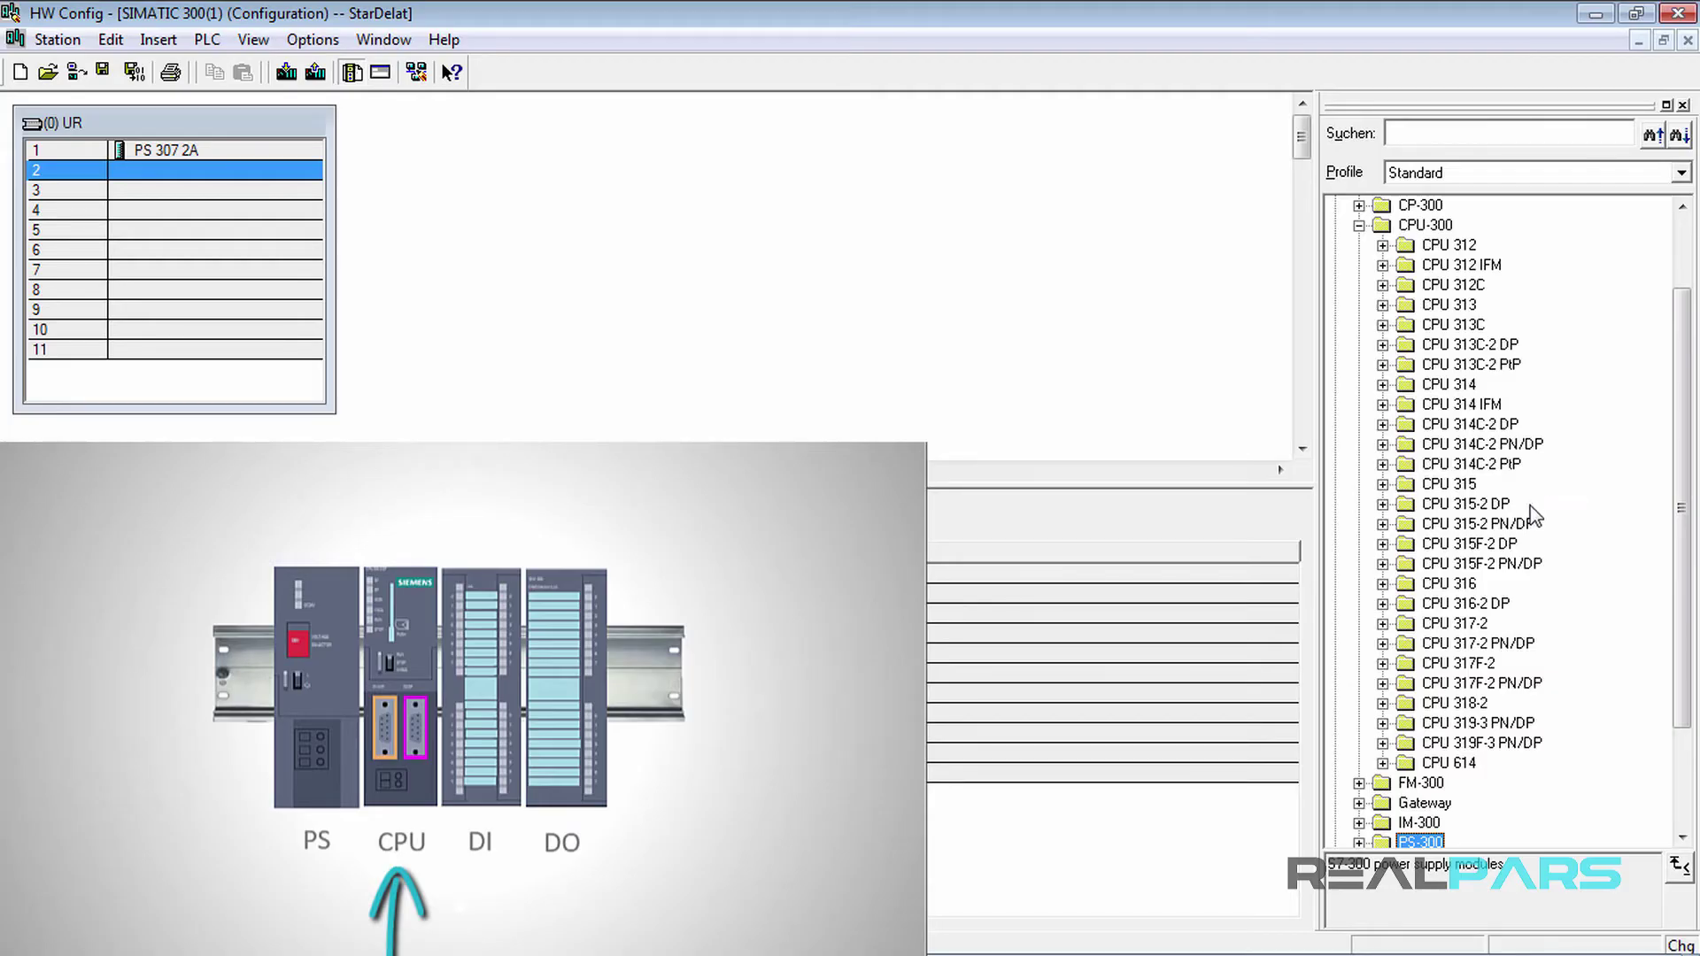
left_click(1495, 506)
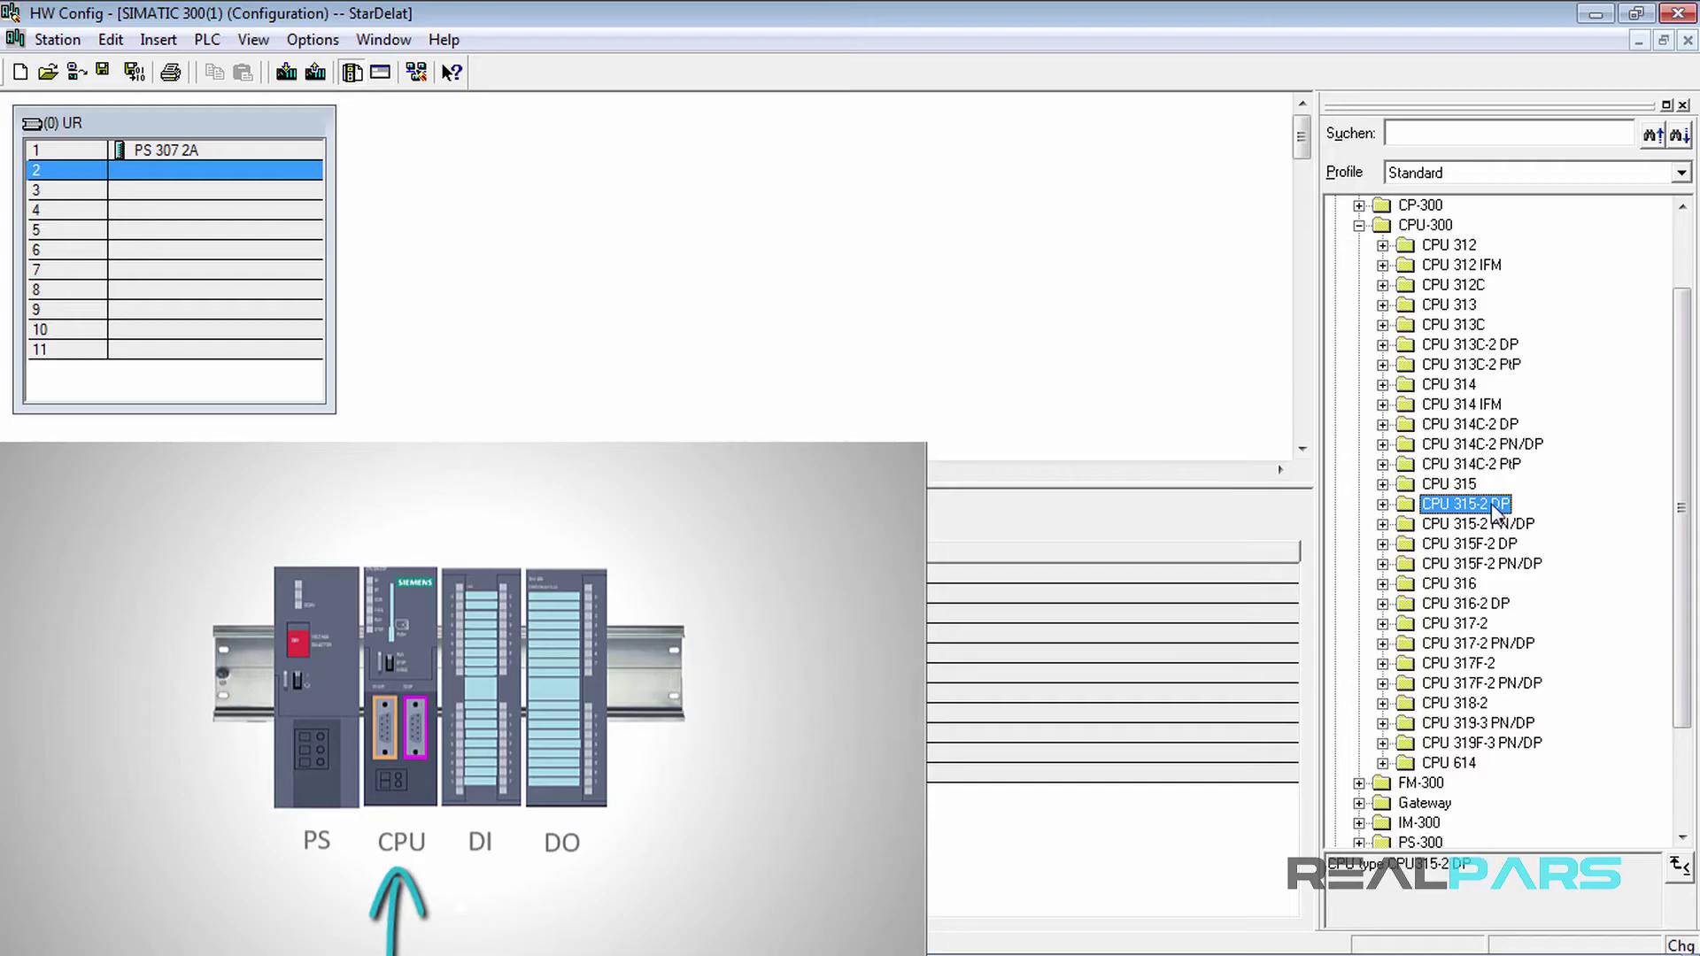
left_click(1383, 504)
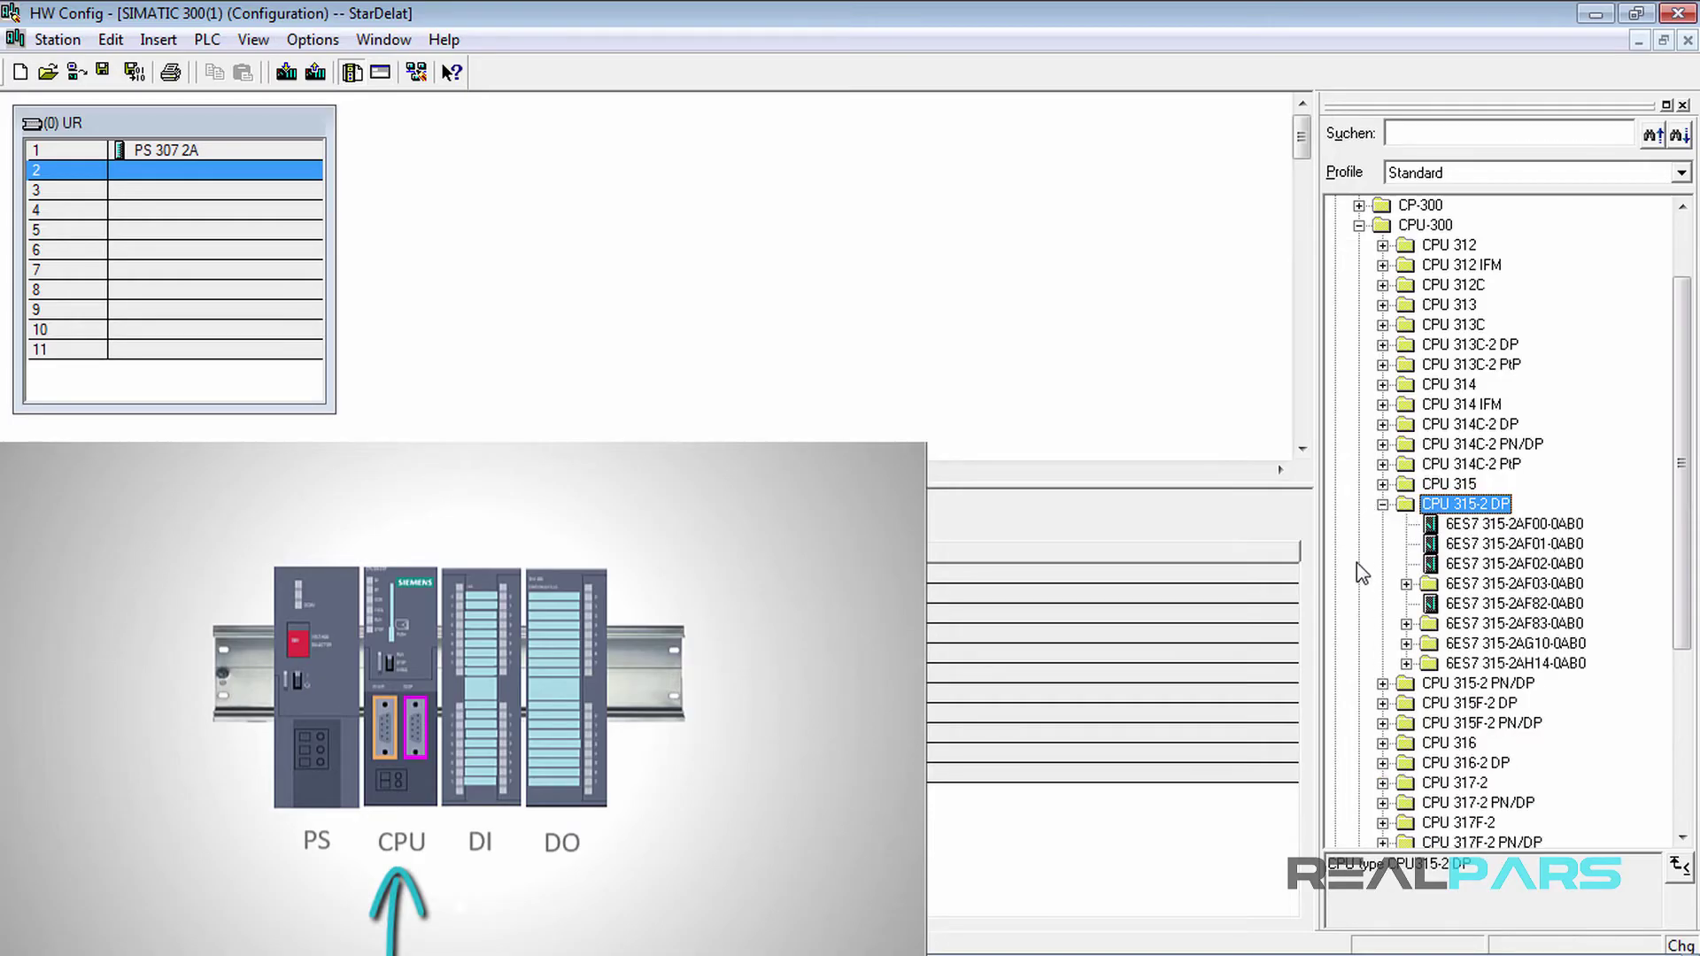
Step: Compare the 2AF02, 2AF83, 2AG10 and 2AH14 variants and choose 6ES7 315-2AF02-0AB0 for slot 2
left_click(1512, 526)
left_click(1524, 567)
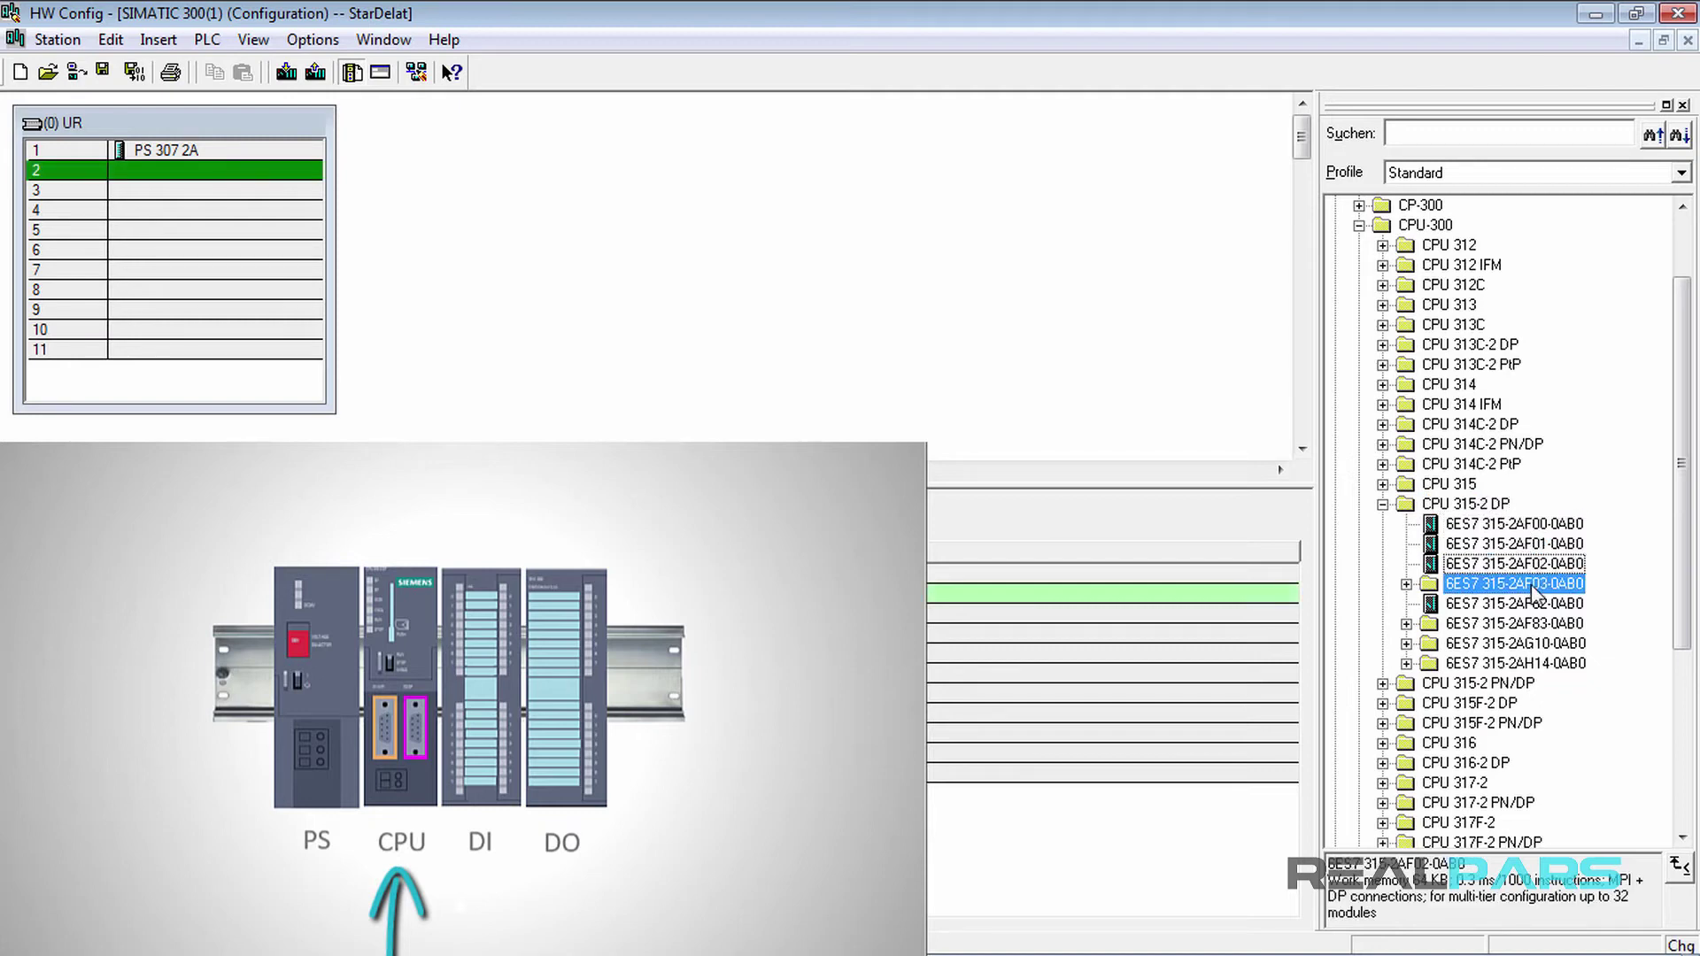
left_click(1524, 583)
left_click(1534, 623)
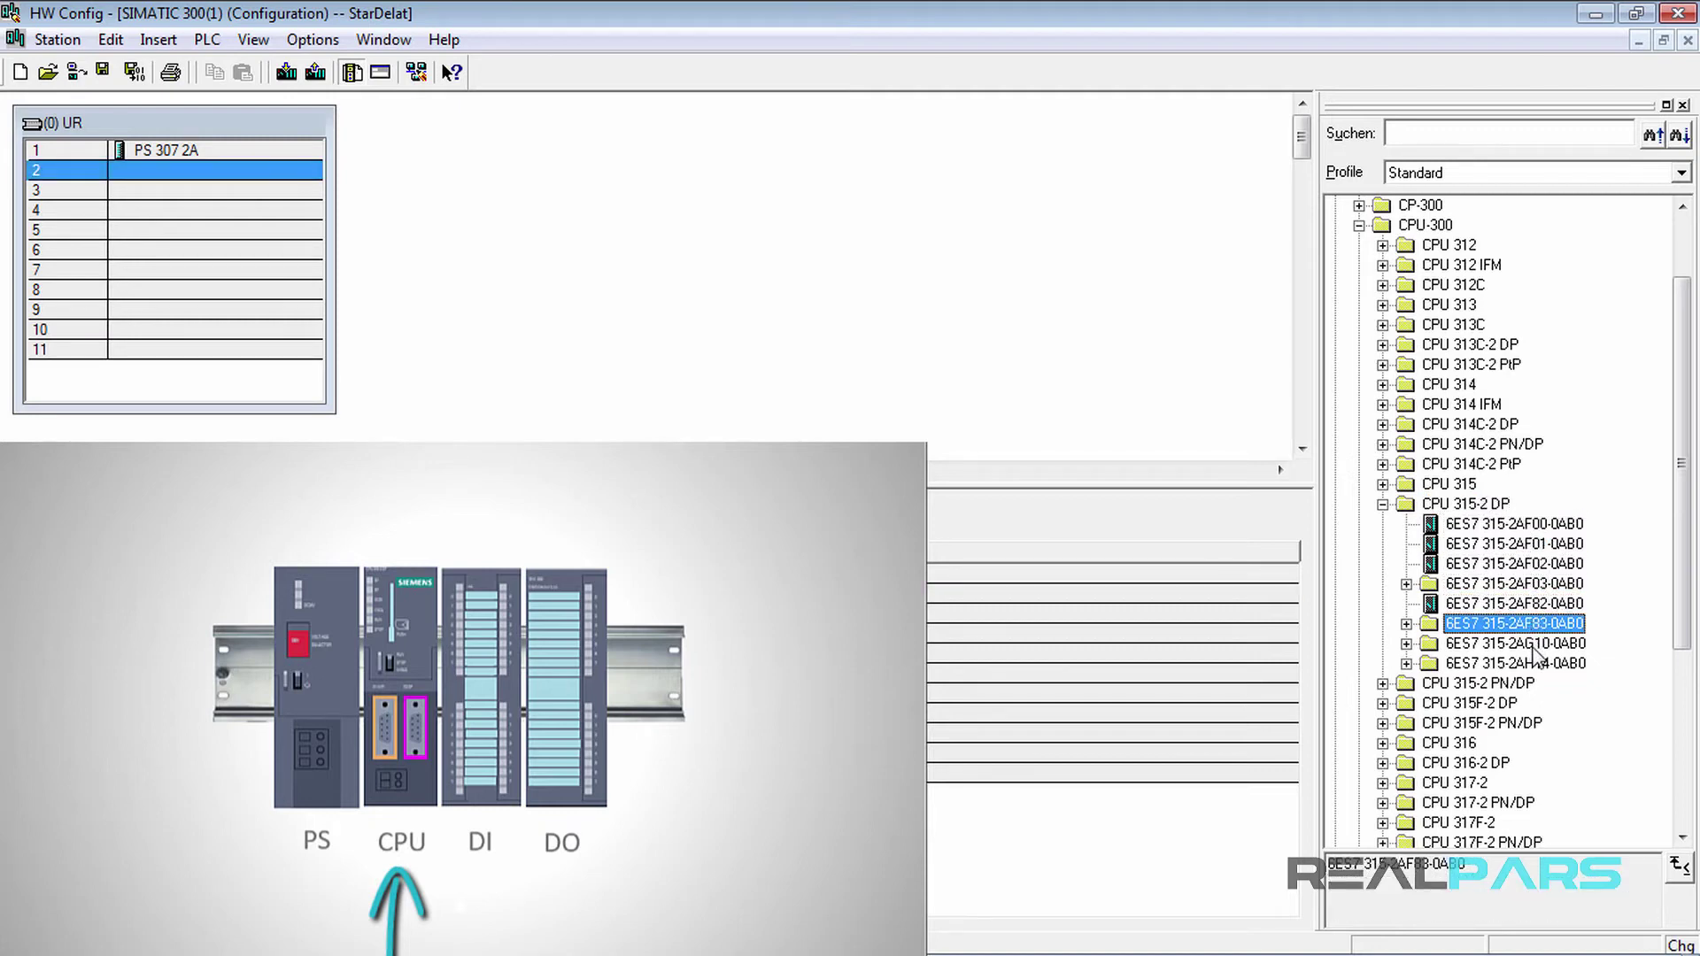
left_click(1531, 643)
left_click(1532, 659)
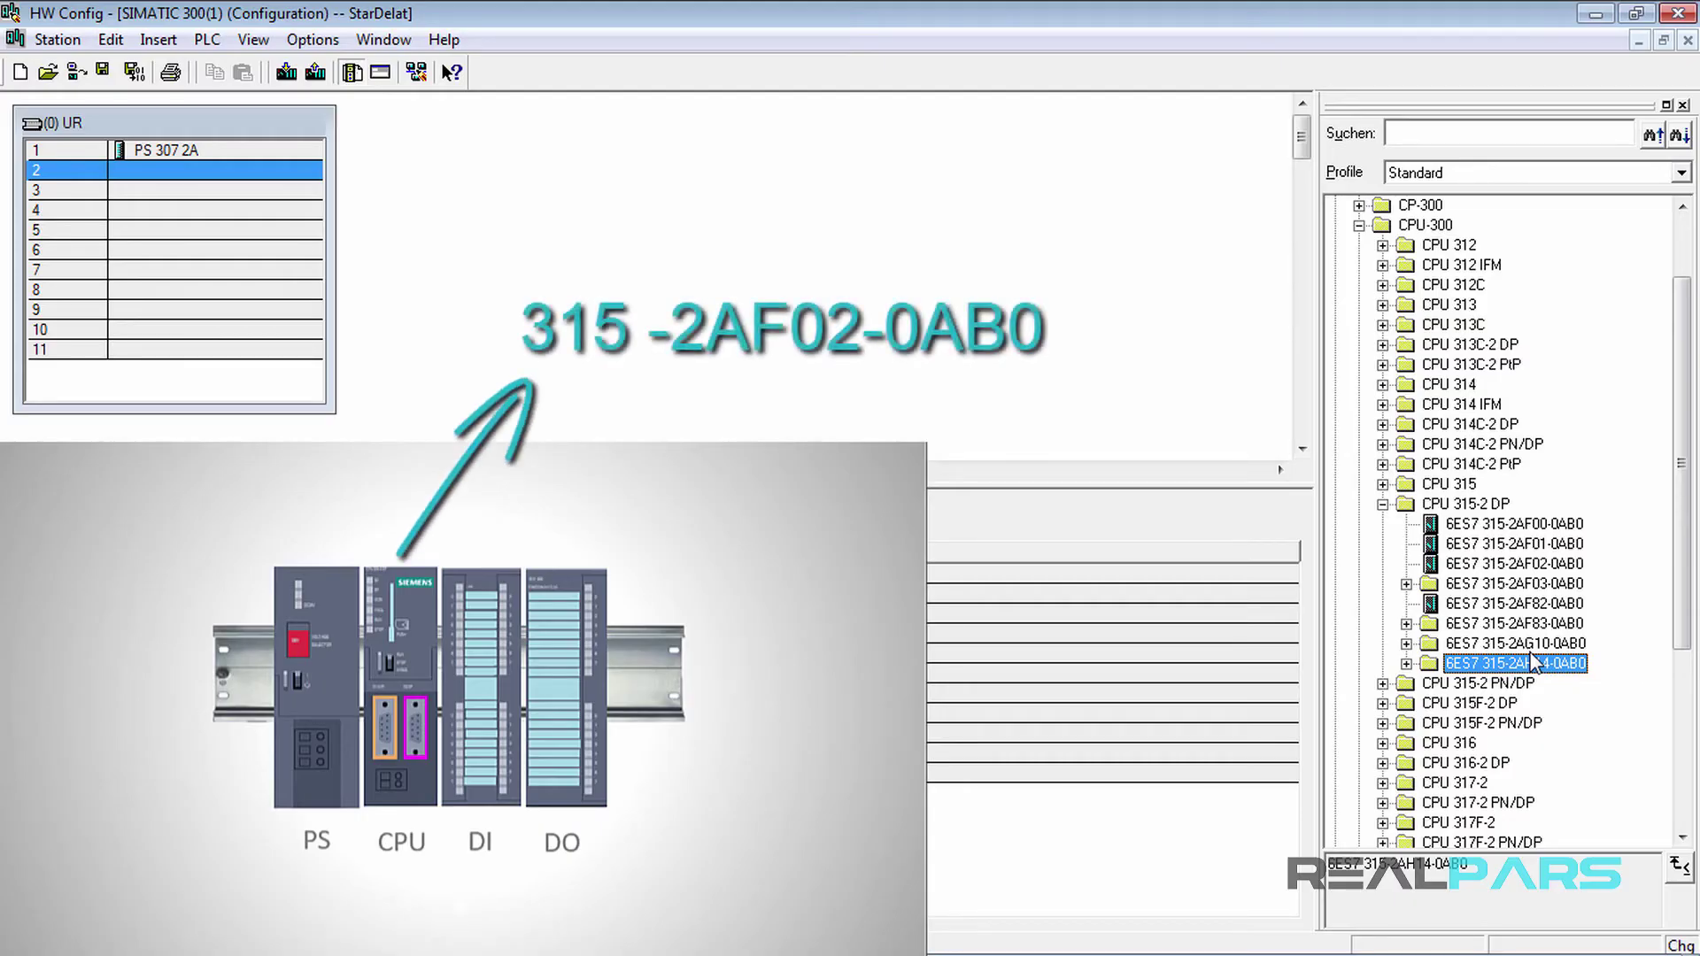
left_click(1530, 566)
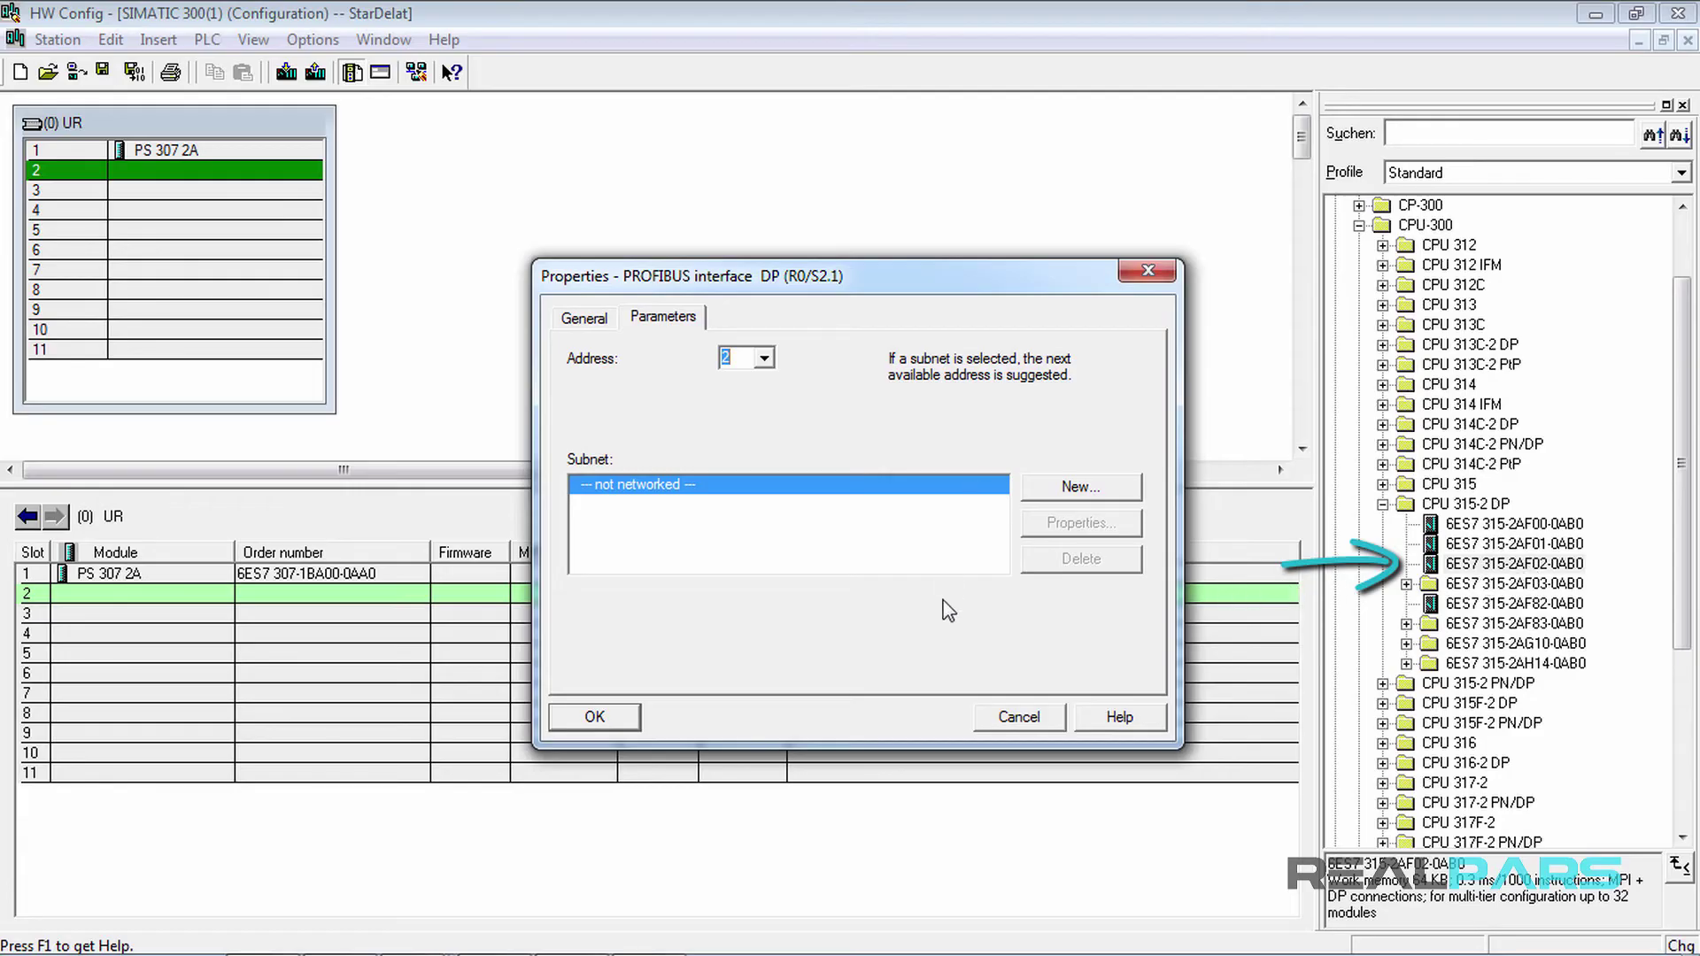
Step: Accept the DP interface properties (address 2, not networked) and select the X2 DP row
left_click(1015, 724)
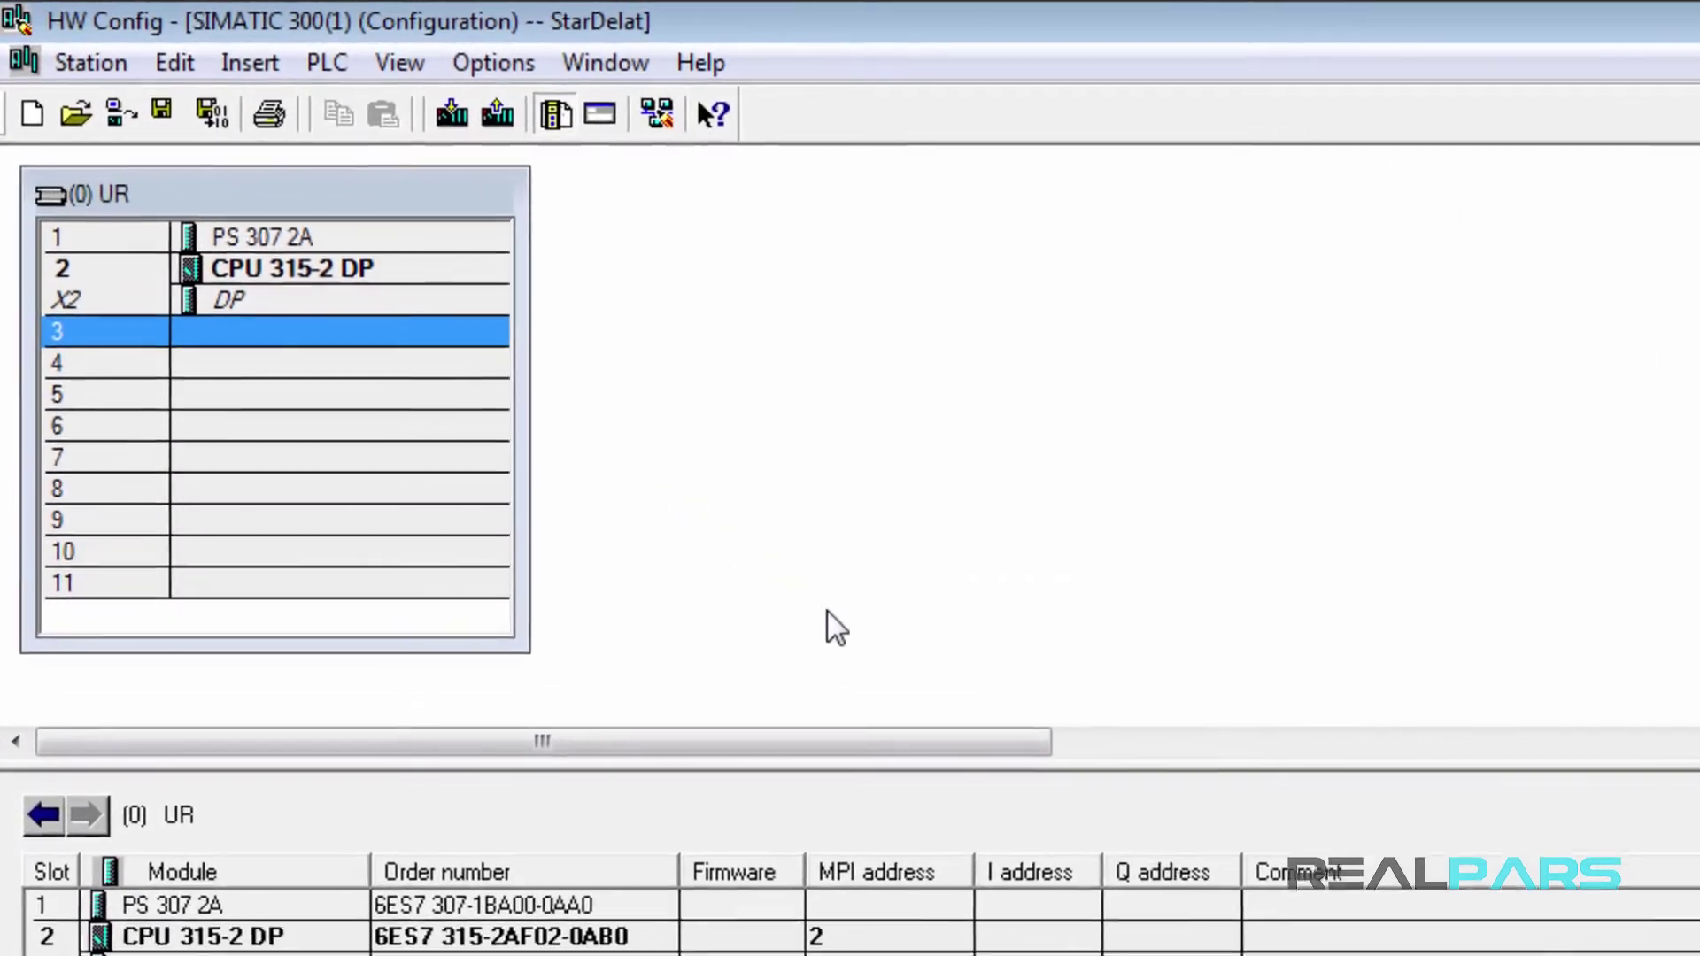
left_click(414, 329)
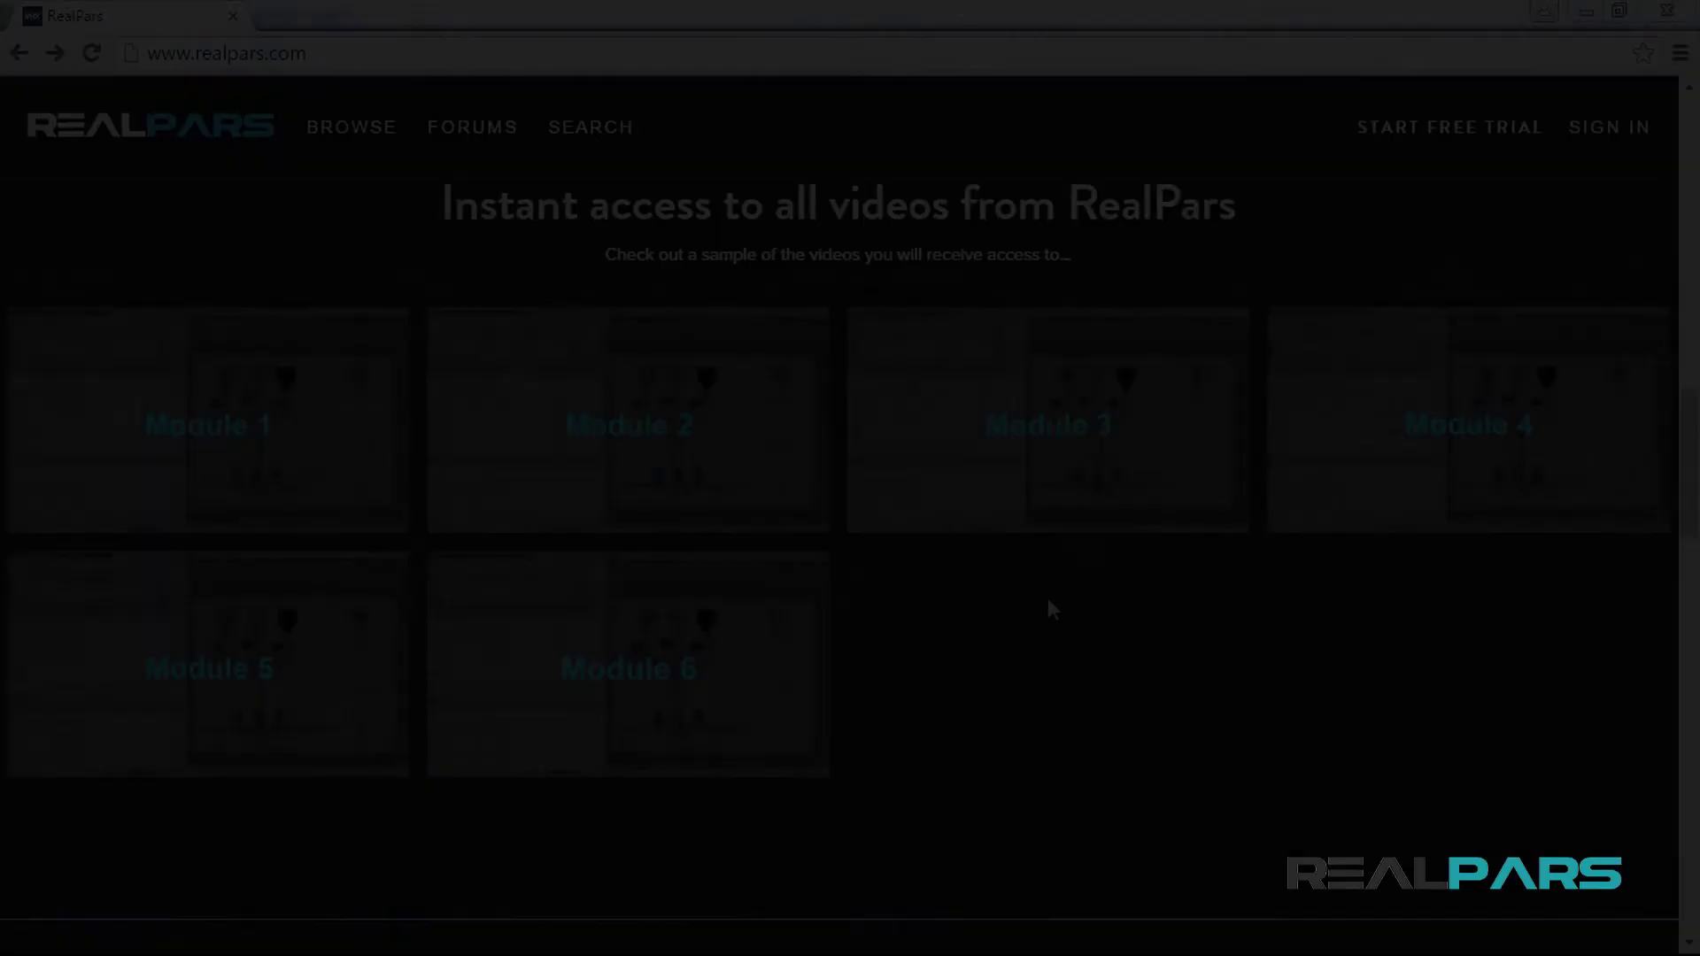
Step: Open the RealPars Module 3 course page and play its trailer
left_click(981, 416)
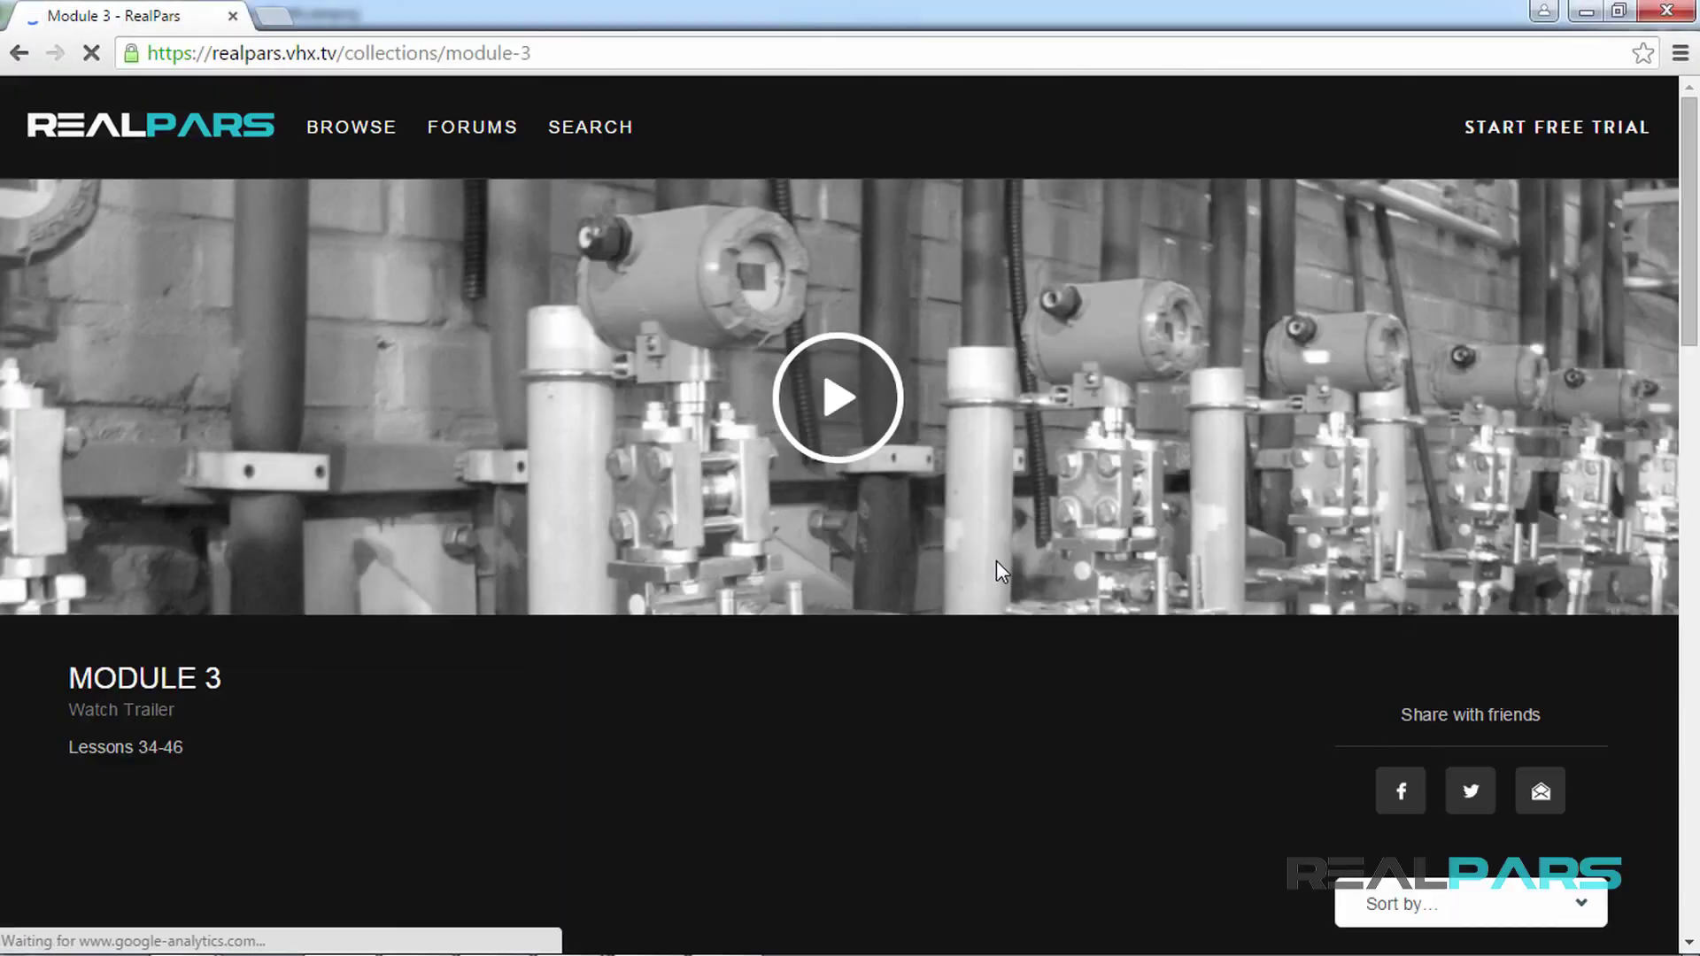
left_click(149, 718)
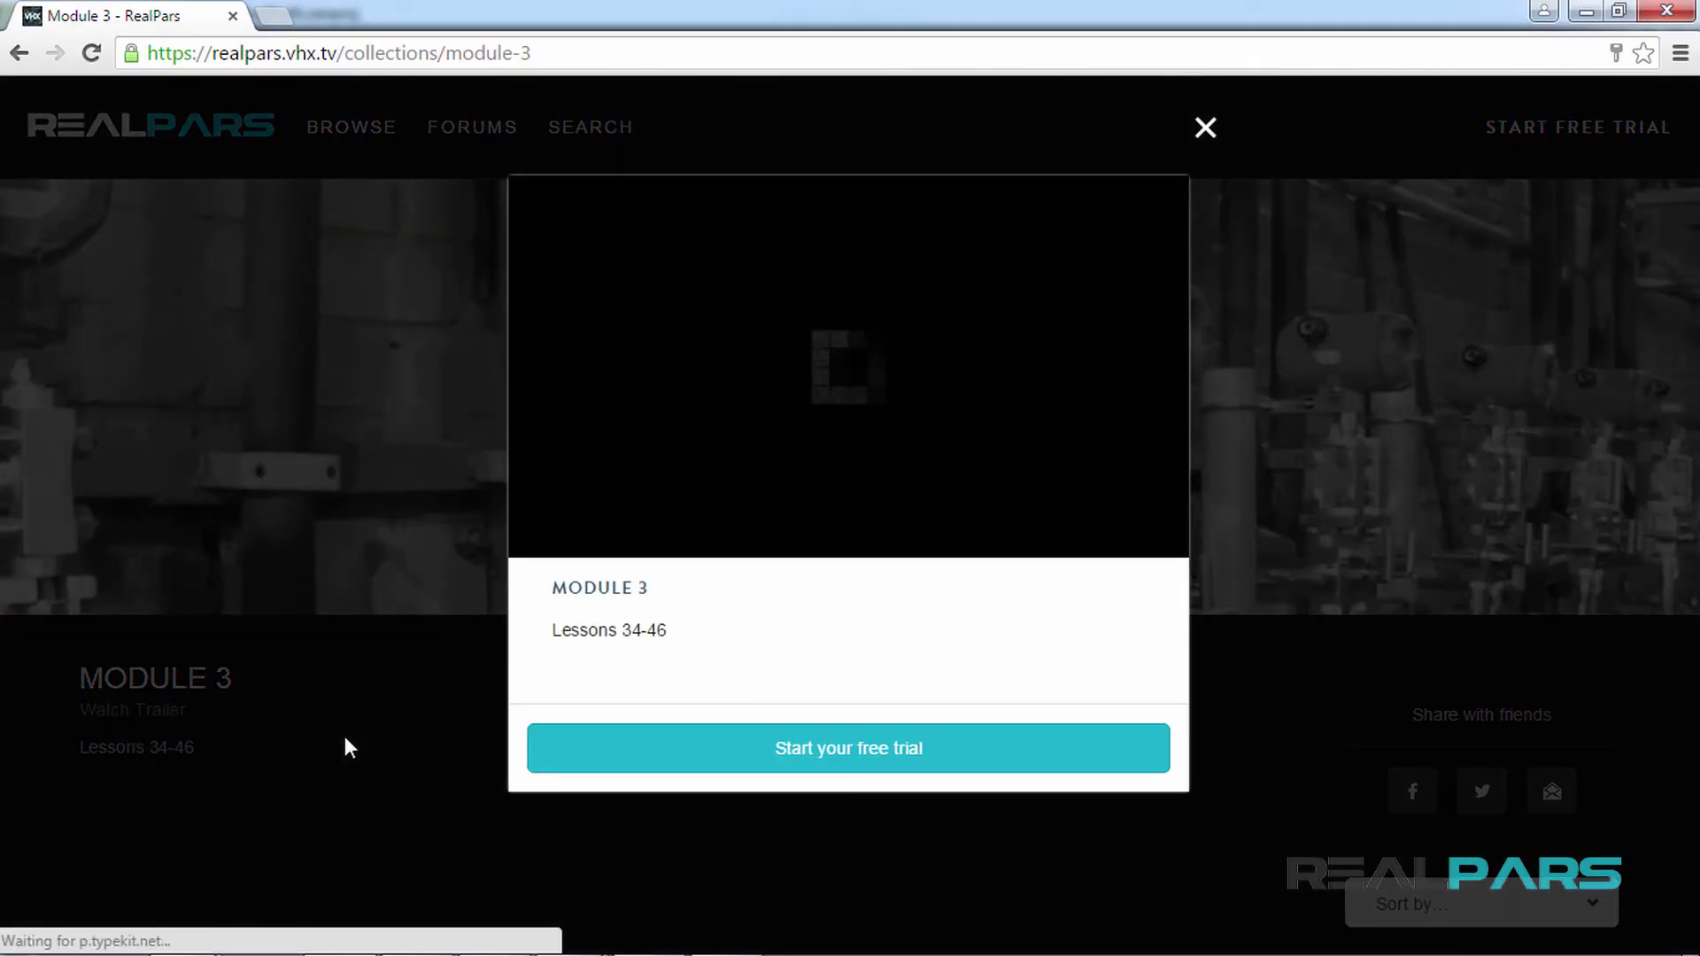